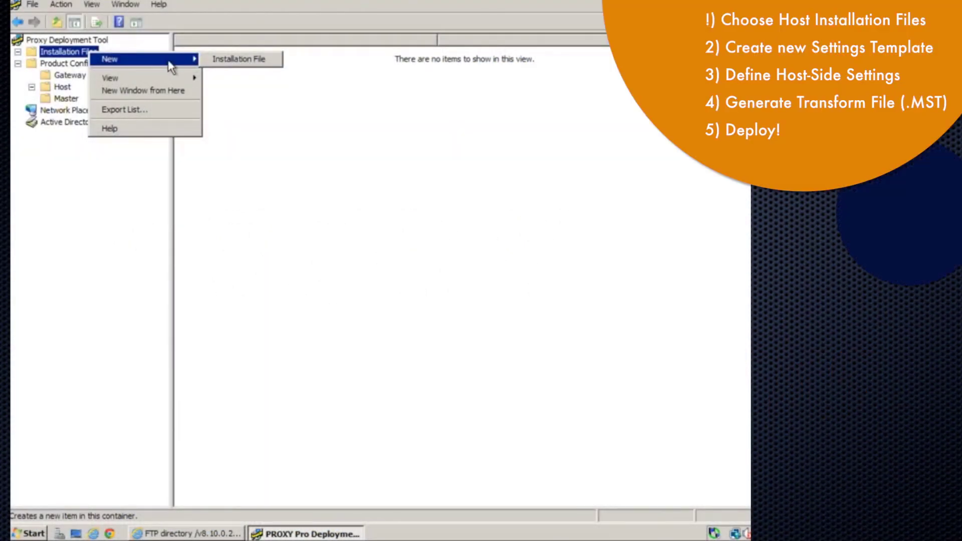
Add Host.msi and then Host-x64.msi under Installation Files
click(228, 60)
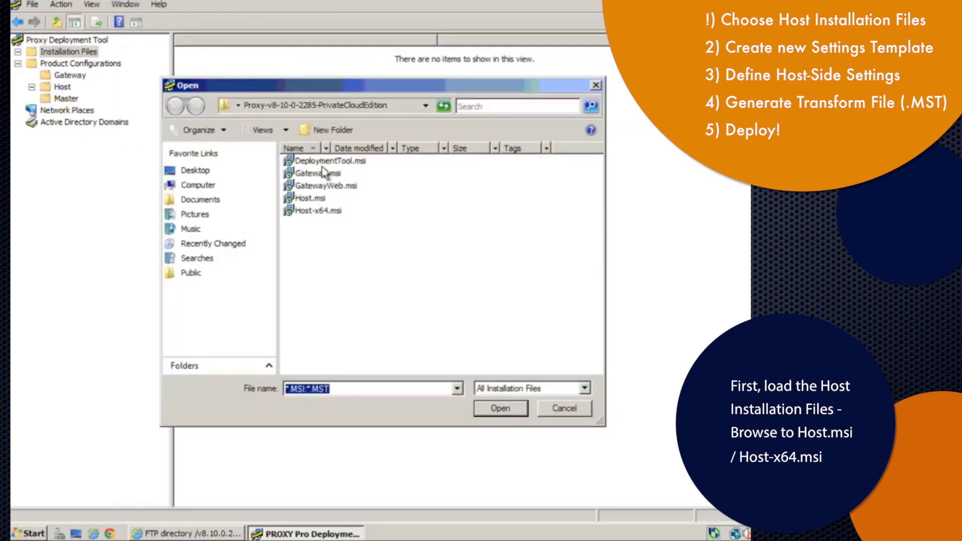
double_click(300, 199)
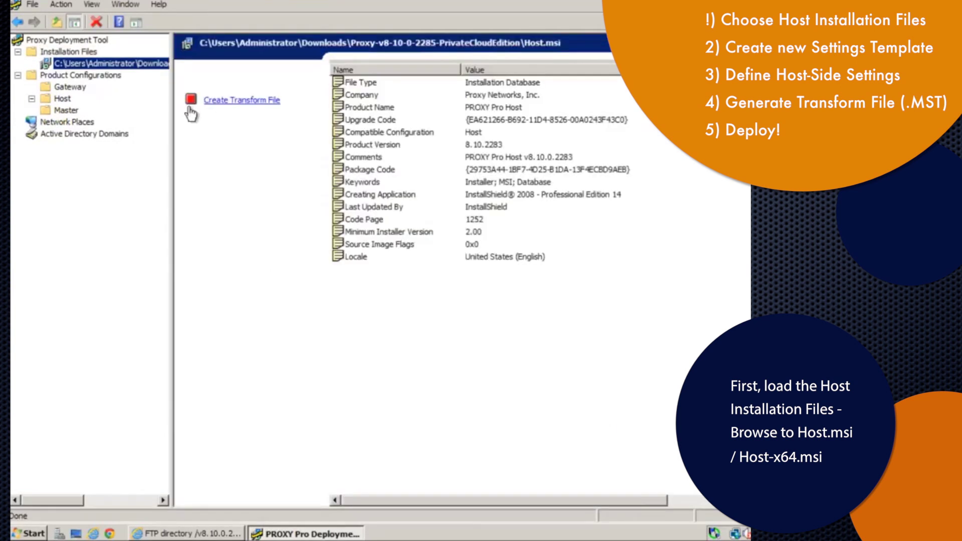
right_click(78, 52)
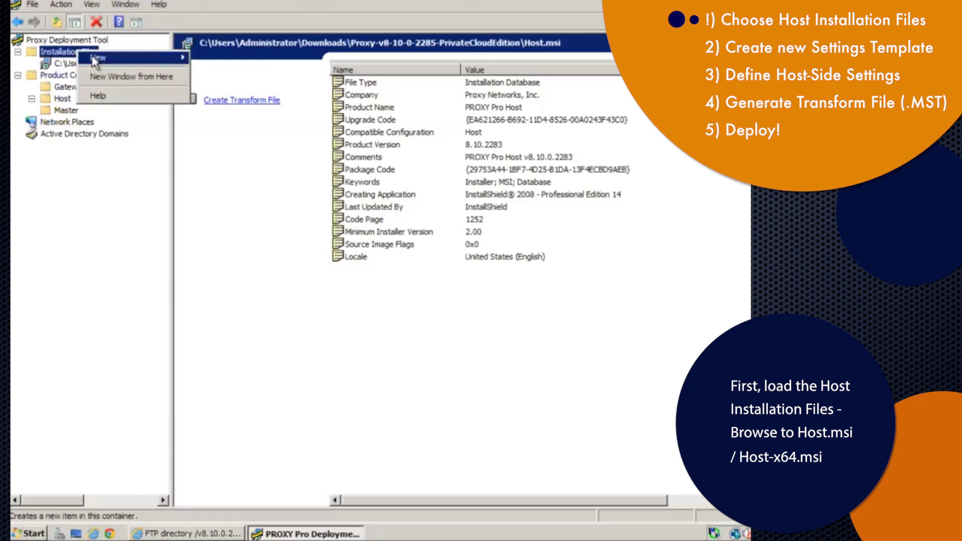
mouse_move(113, 65)
click(218, 57)
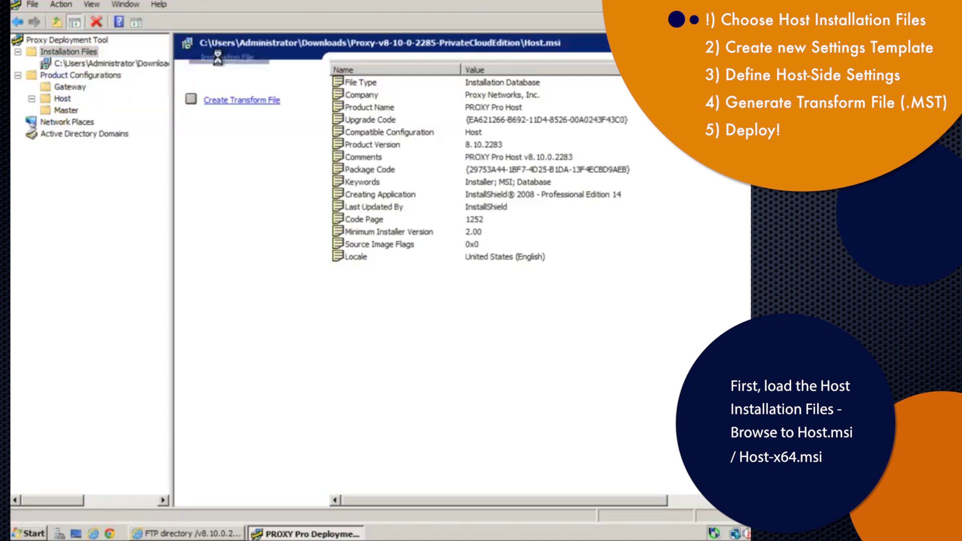
double_click(315, 211)
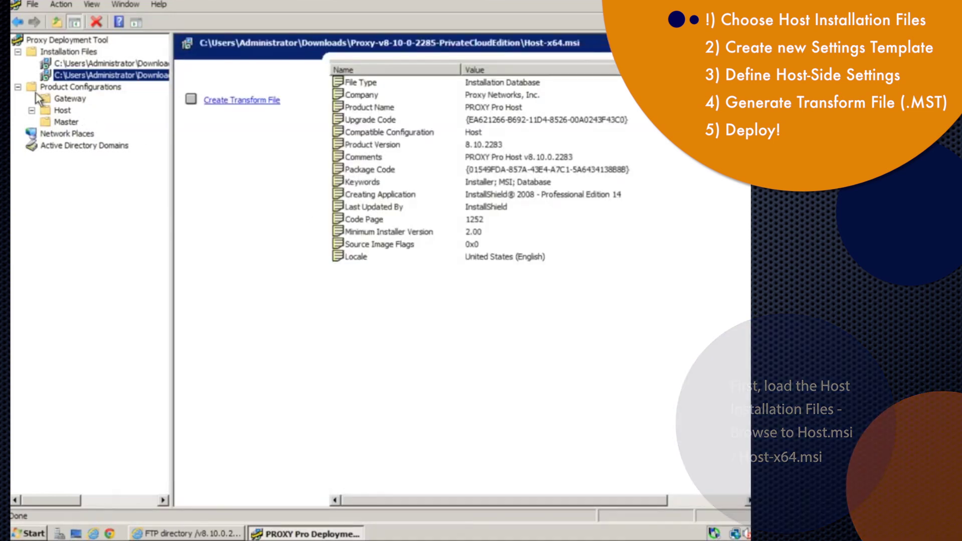
Create a new Host configuration named HostConfig1
right_click(60, 114)
mouse_move(126, 124)
click(204, 116)
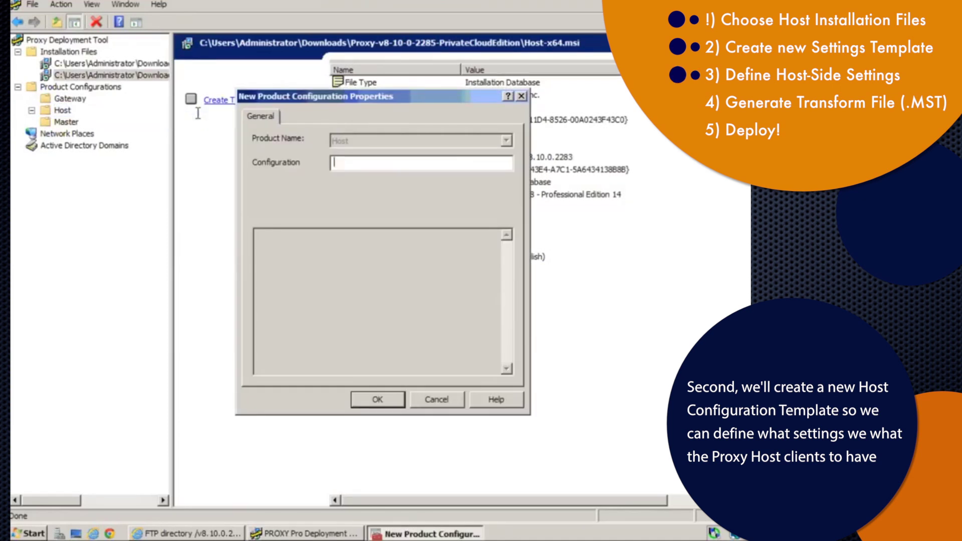
text(HostConfig1)
key(Return)
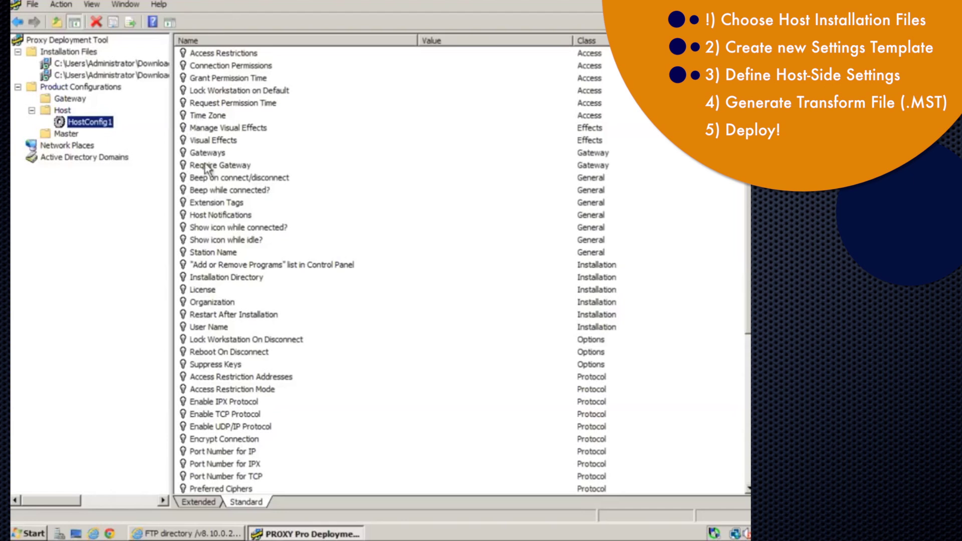
Set HostConfig1's License setting to a custom licence key value
double_click(231, 289)
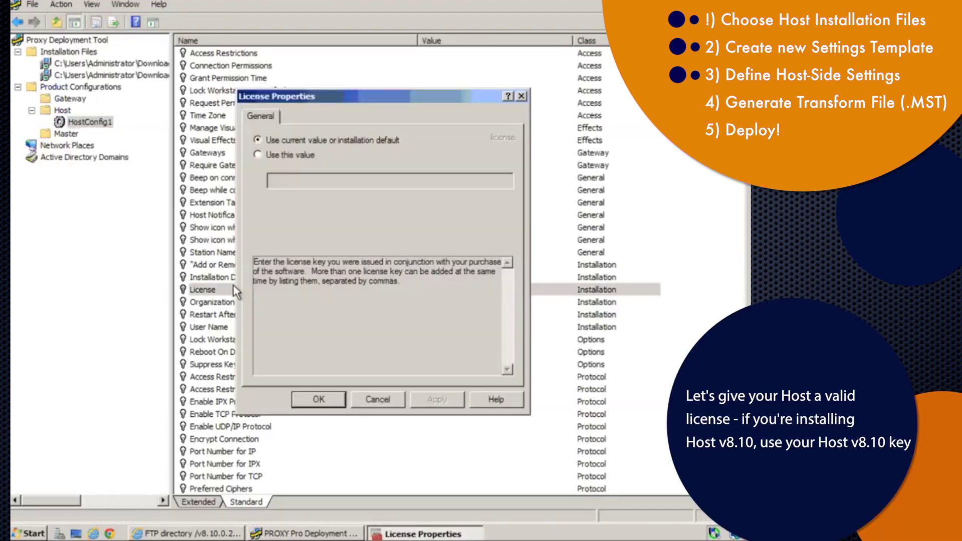
click(284, 156)
click(286, 182)
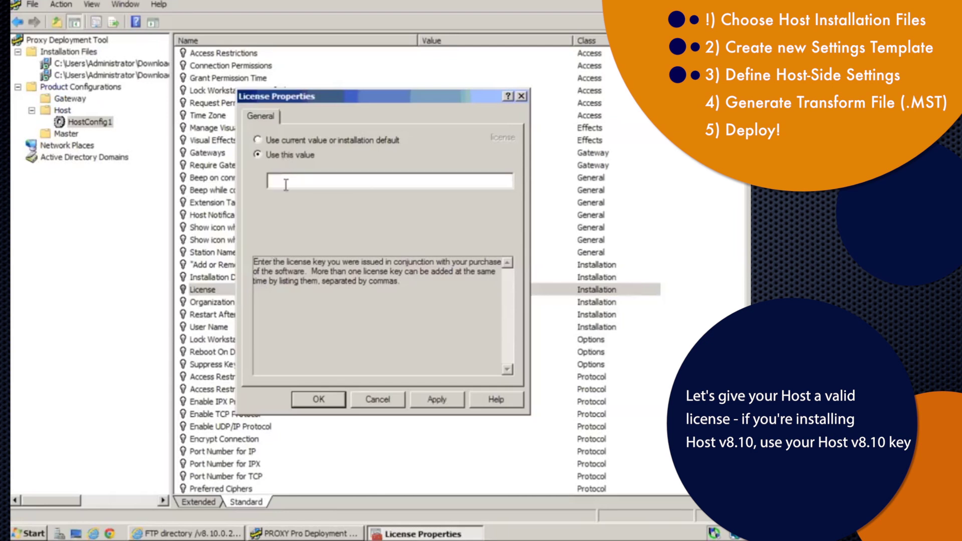
text(1234 5678)
click(307, 401)
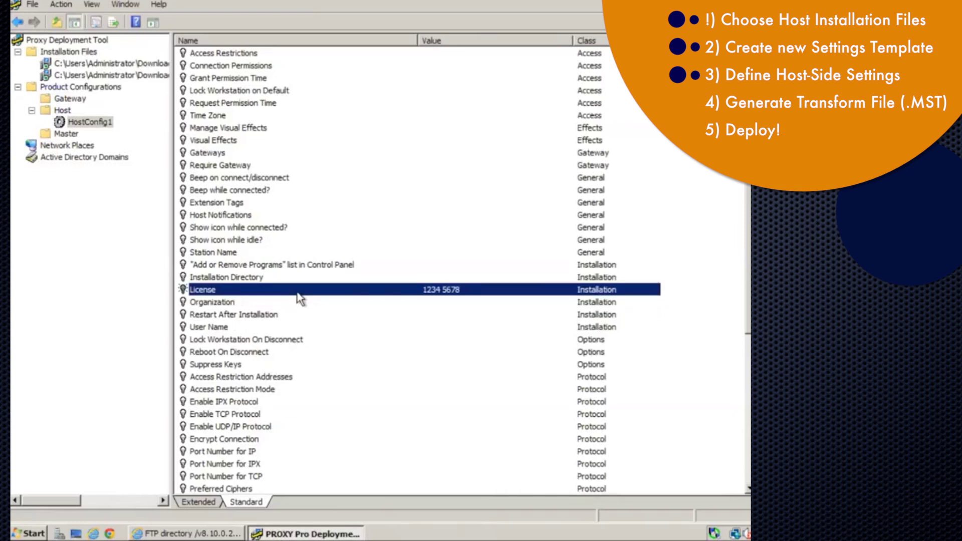
Add 192.168.1.1 as the first gateway in the Gateways setting
double_click(241, 152)
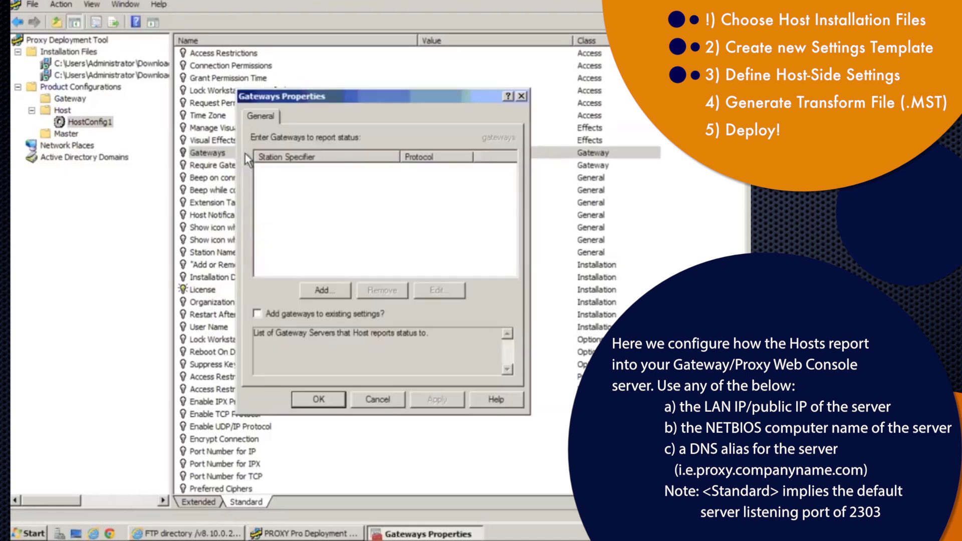
click(332, 290)
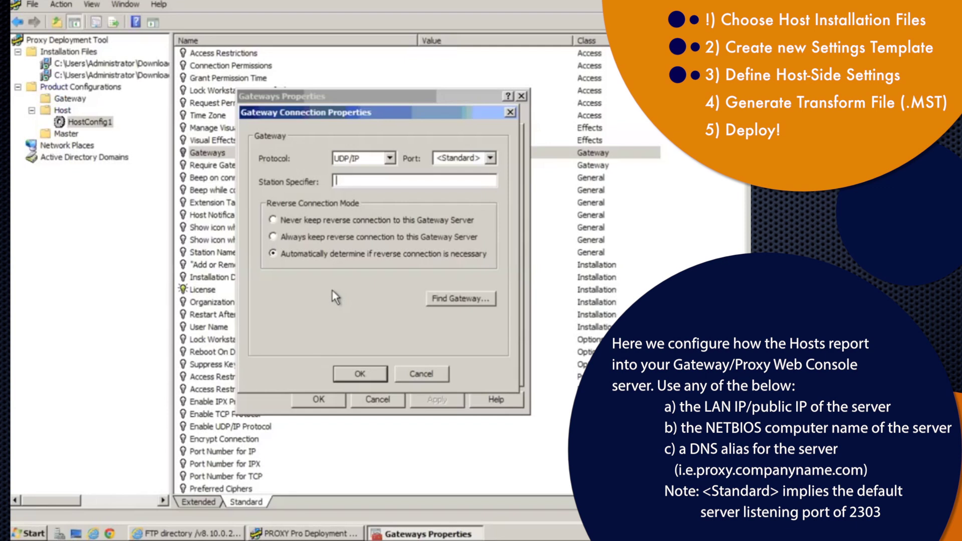
text(192.168.1.1)
click(364, 375)
click(428, 399)
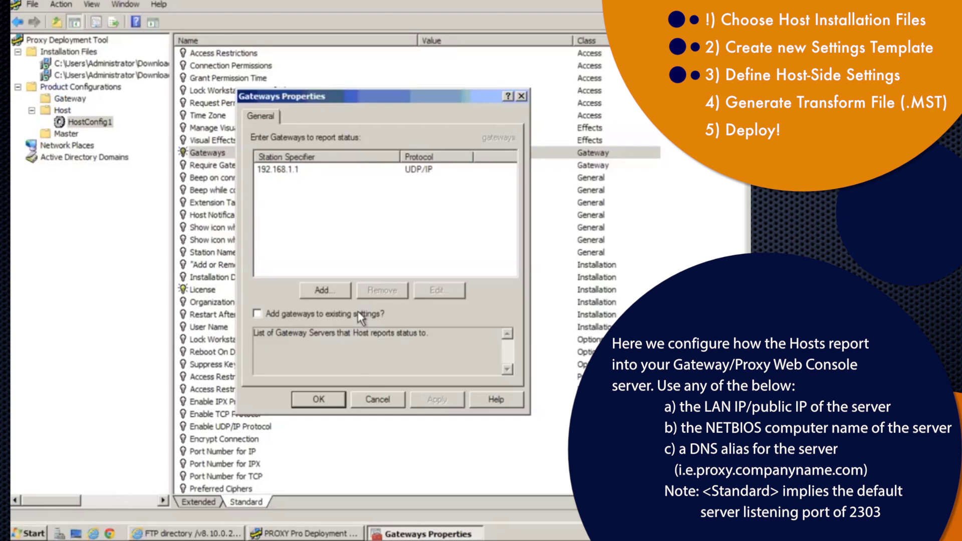
Add 64.12.34.56 as a second gateway and save the two-gateway list
click(337, 290)
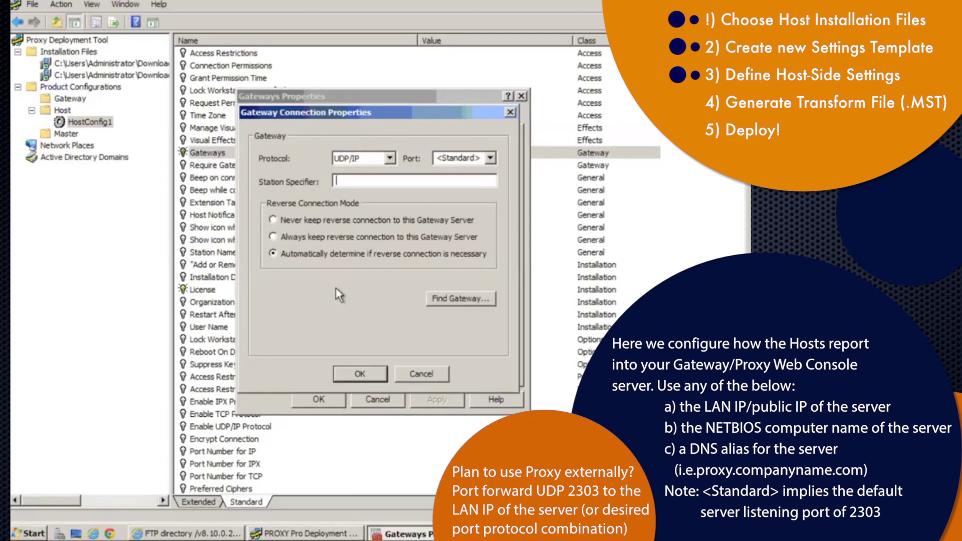
drag(362, 117, 408, 180)
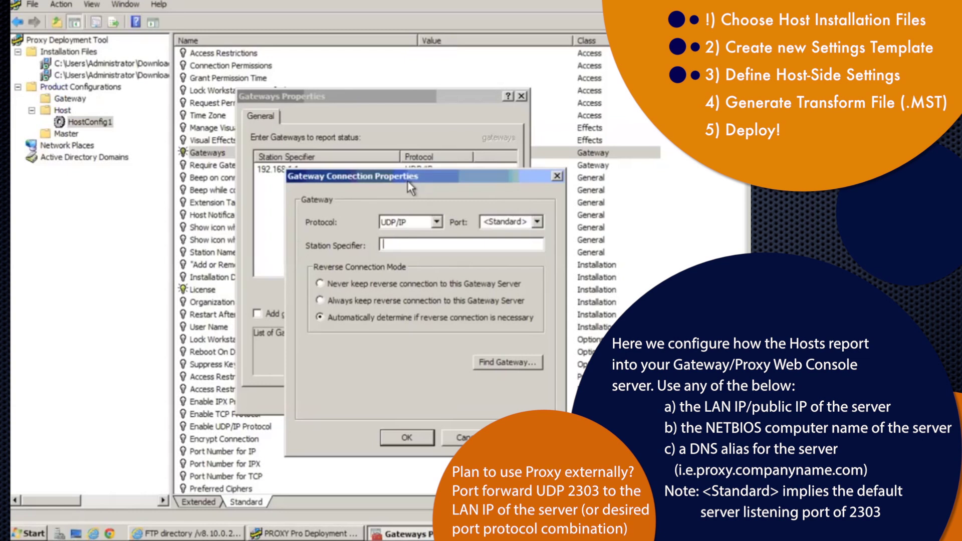
text(64.12.34.56)
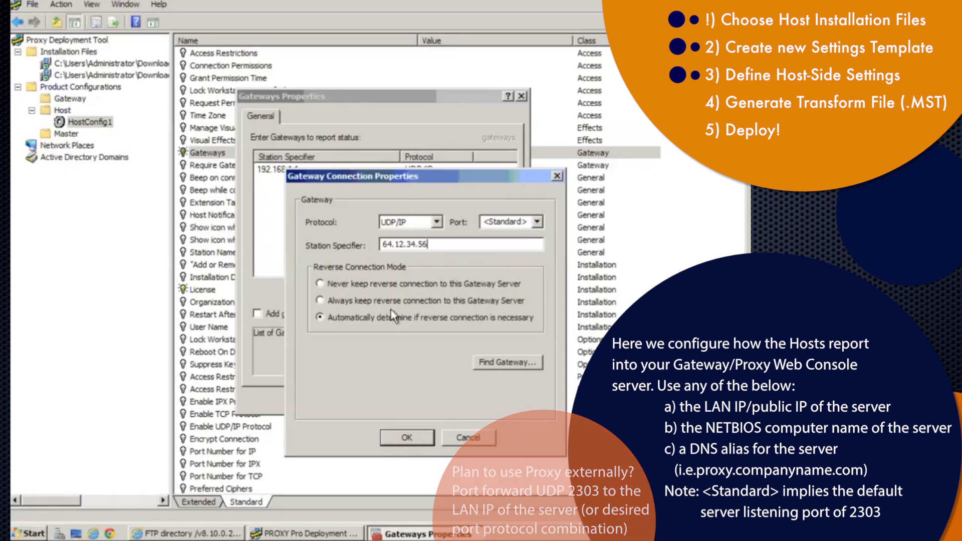
click(408, 435)
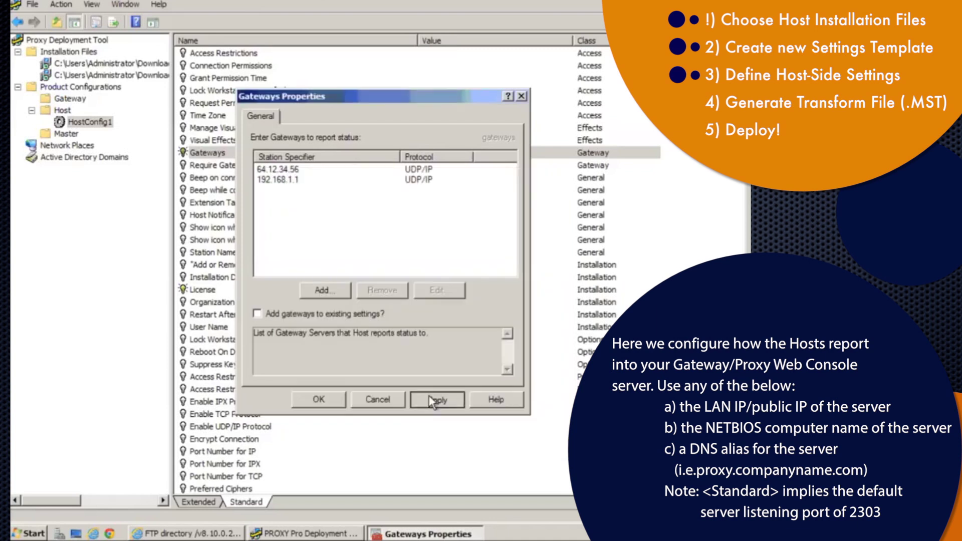
click(429, 396)
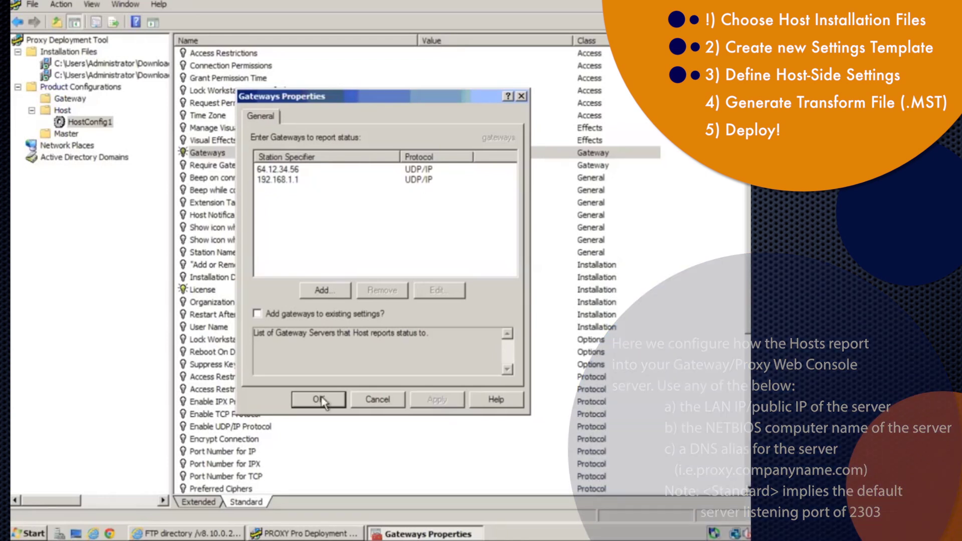
click(318, 399)
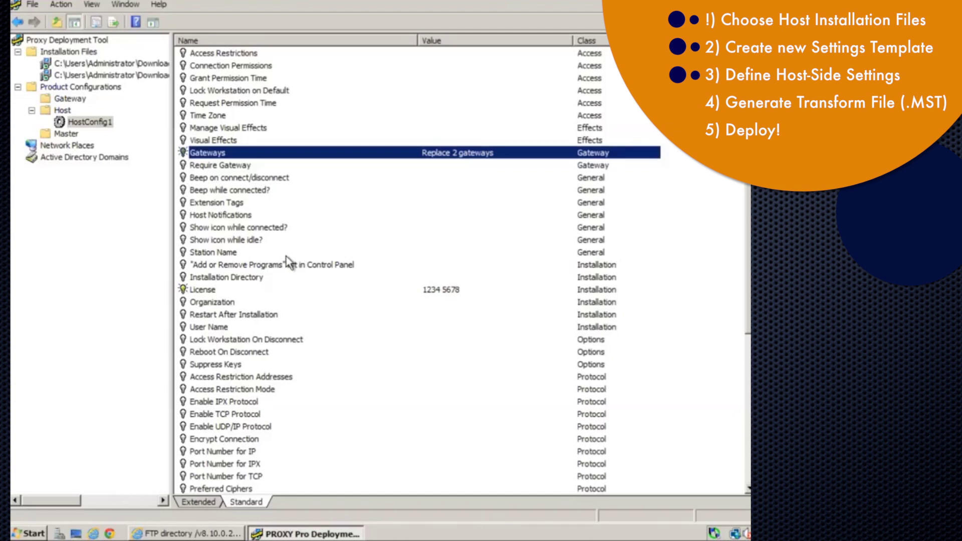
double_click(235, 252)
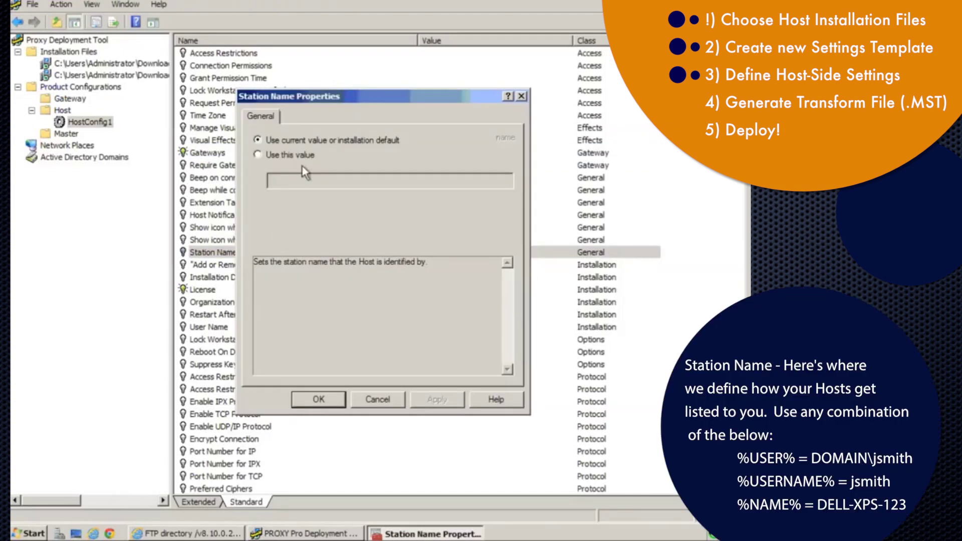
Set the Station Name to the custom value '%USERNAME% on %NAME%'
click(287, 152)
click(293, 179)
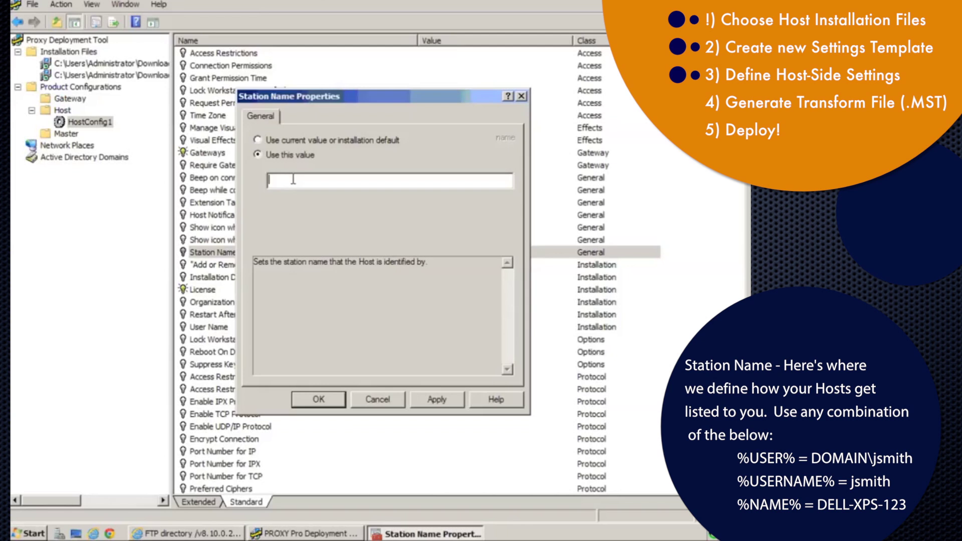
text(d)
key(BackSpace)
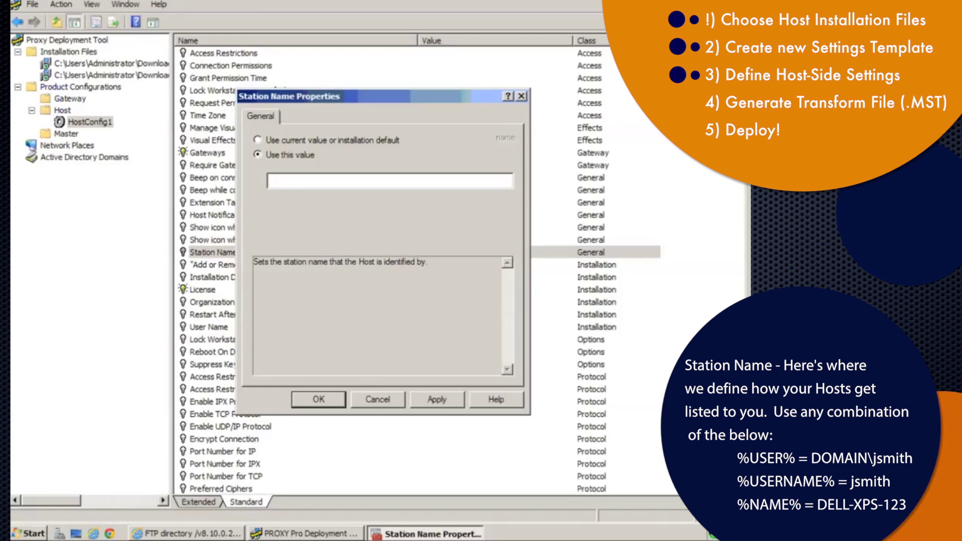
text(%USERNAME% on %NAME%)
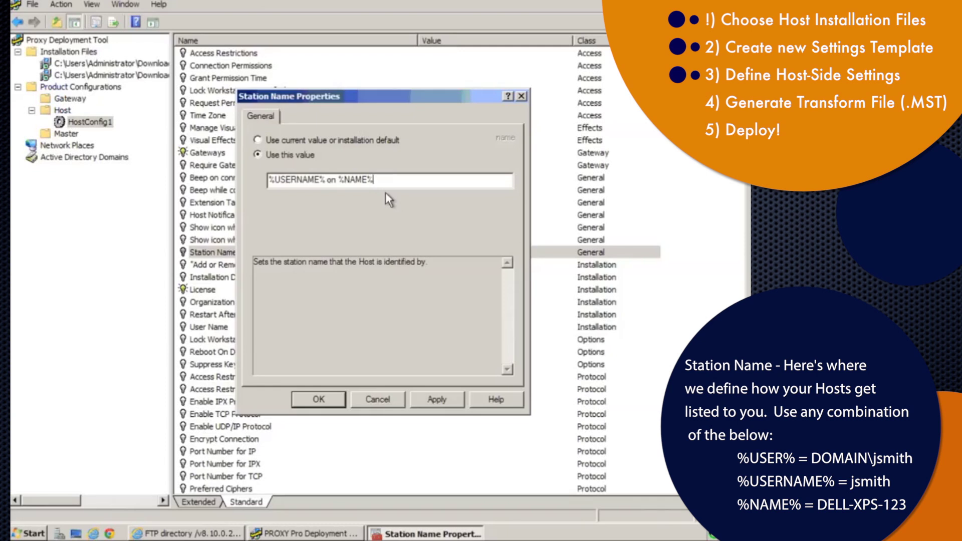
drag(329, 179, 246, 180)
click(385, 181)
drag(386, 181, 342, 179)
click(437, 398)
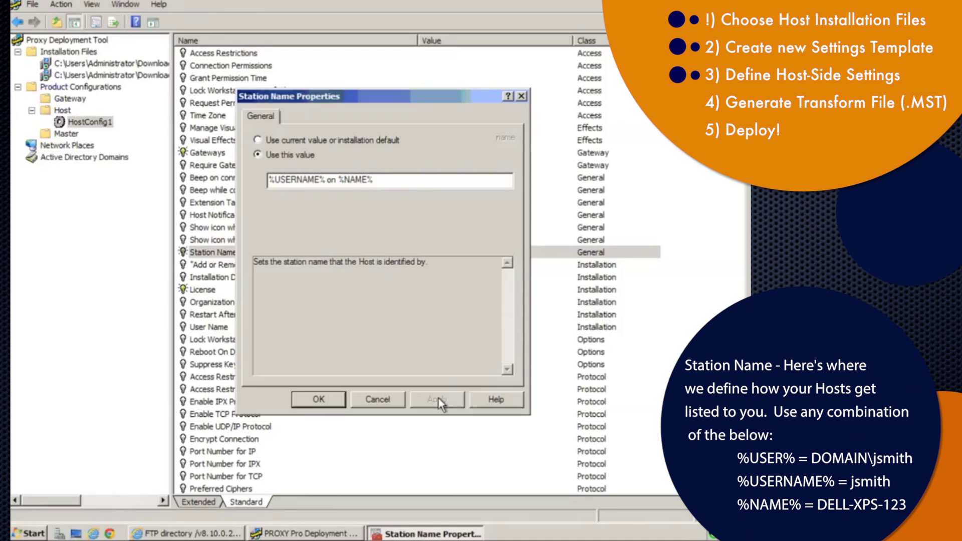
click(314, 398)
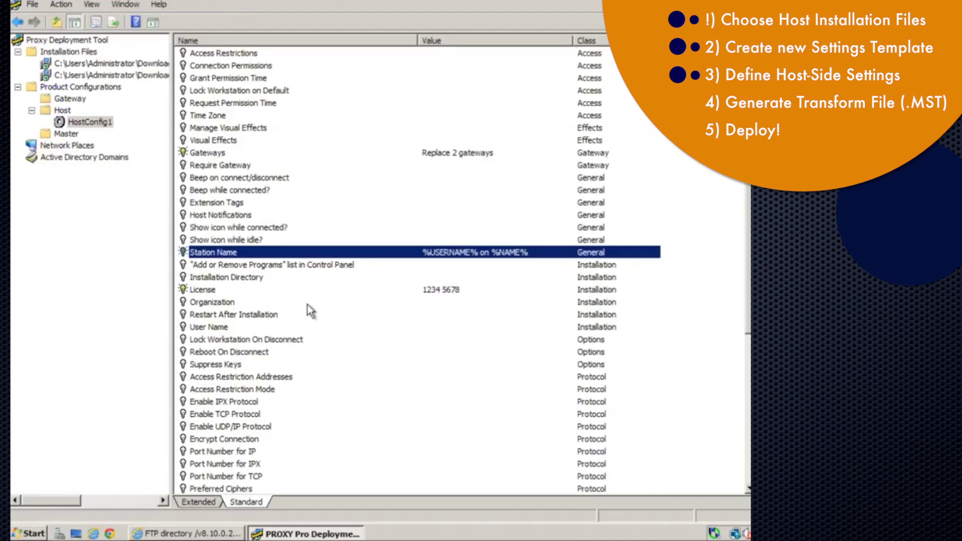
Set Connection Permissions to Grant
double_click(296, 67)
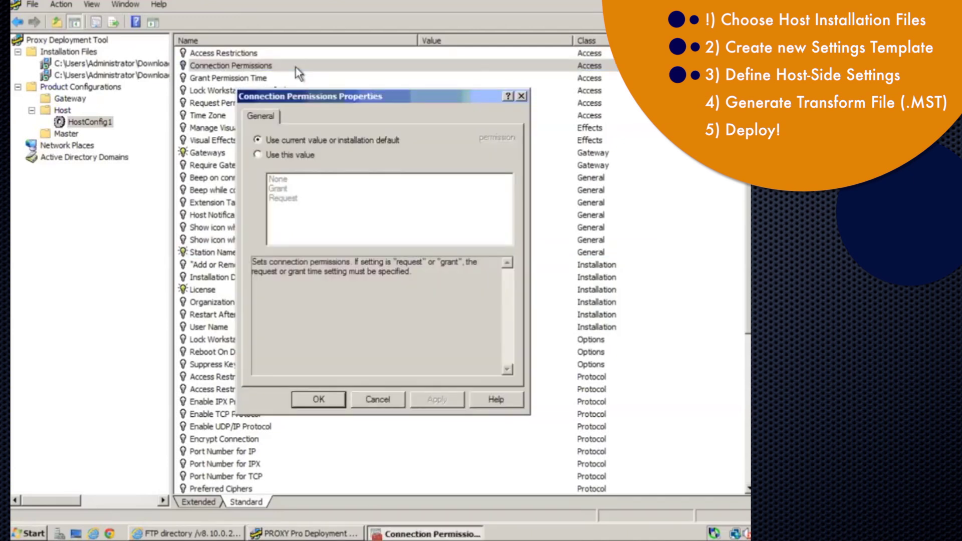
click(275, 153)
click(283, 189)
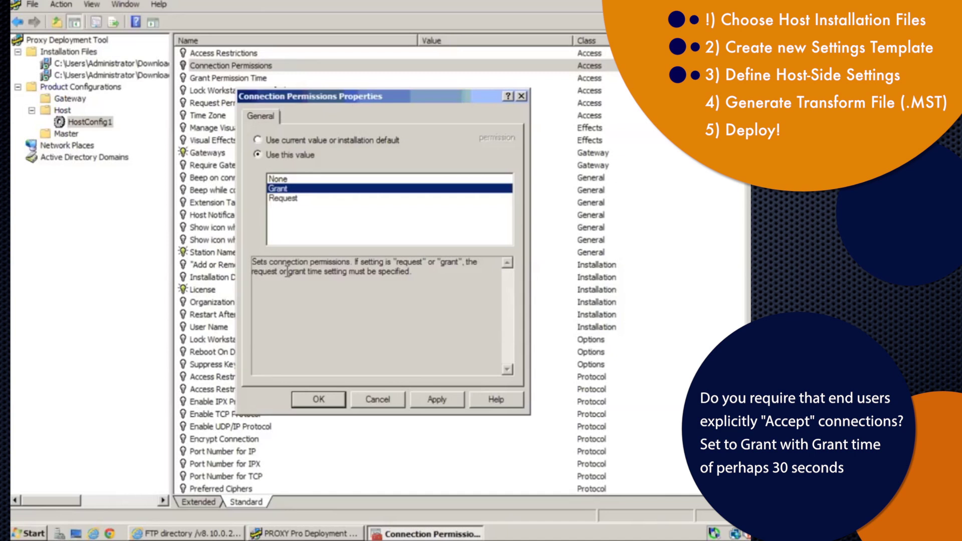
click(322, 398)
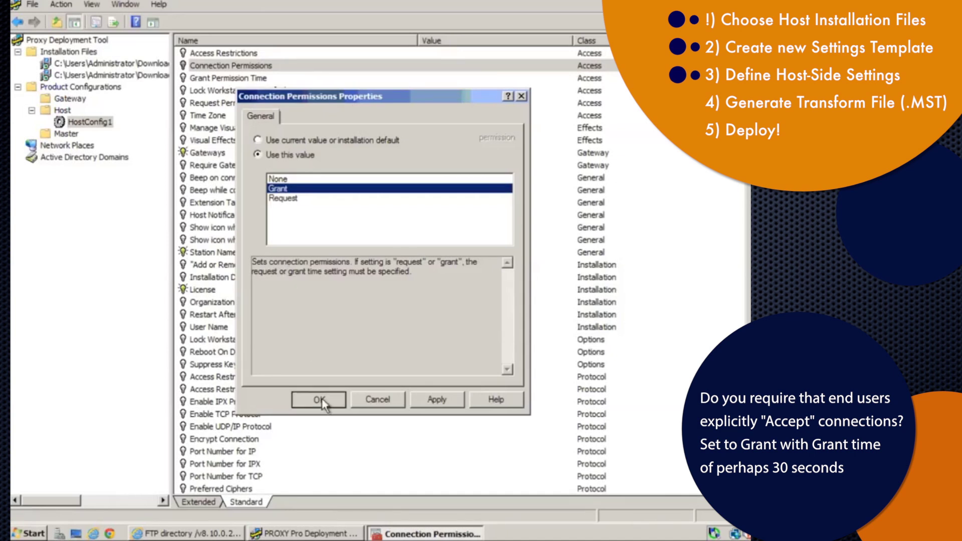
Set Grant Permission Time to 30 seconds
double_click(268, 79)
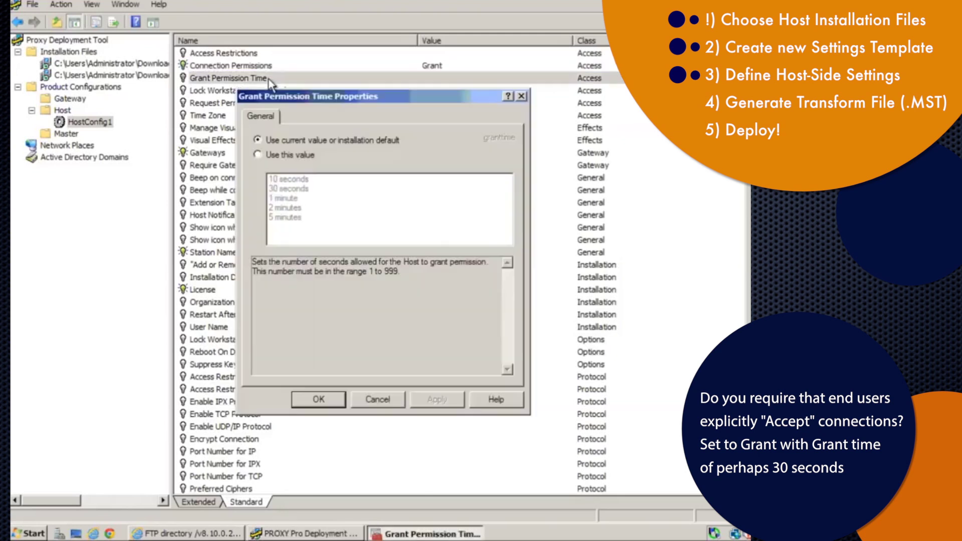
click(278, 155)
click(293, 189)
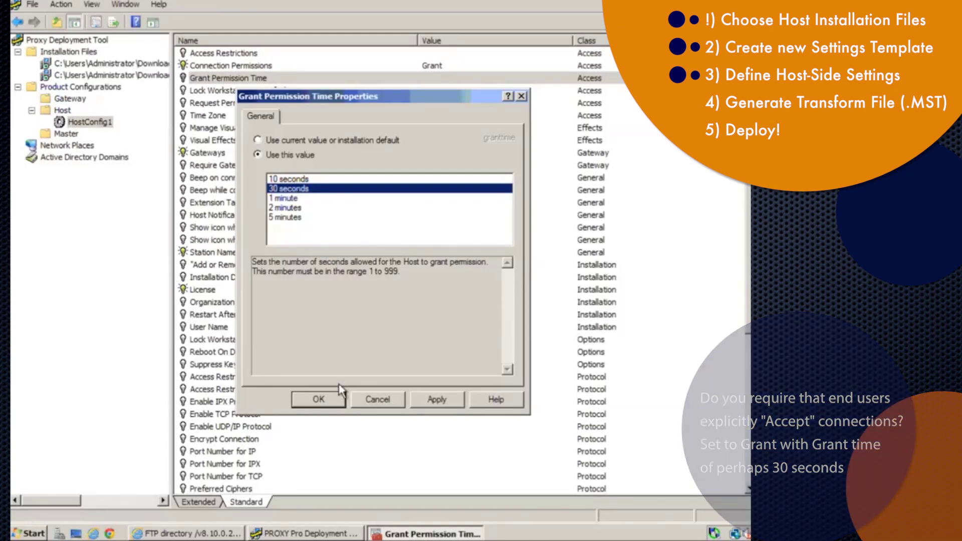
click(315, 401)
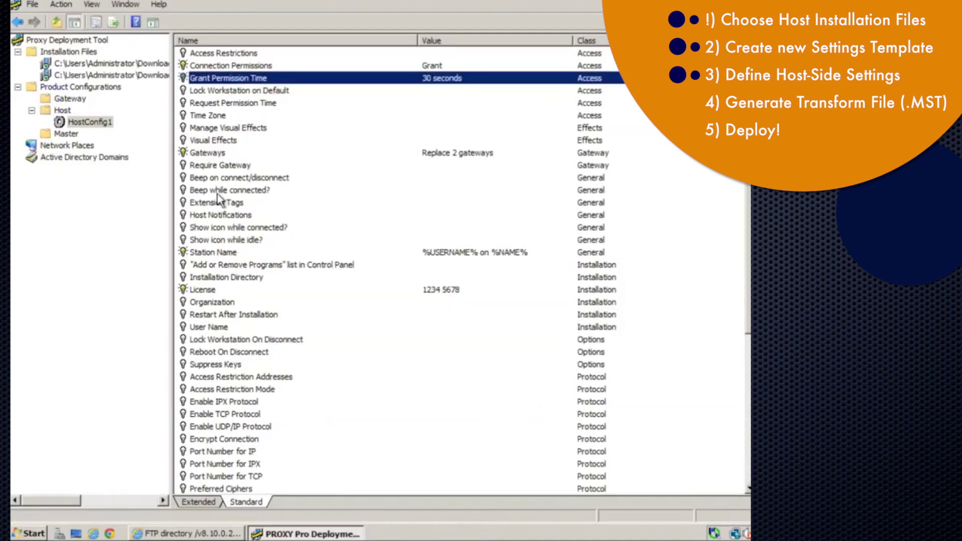
Create the Host32 transform from HostConfig1 for Host.msi, accepting the corrected file name
right_click(95, 122)
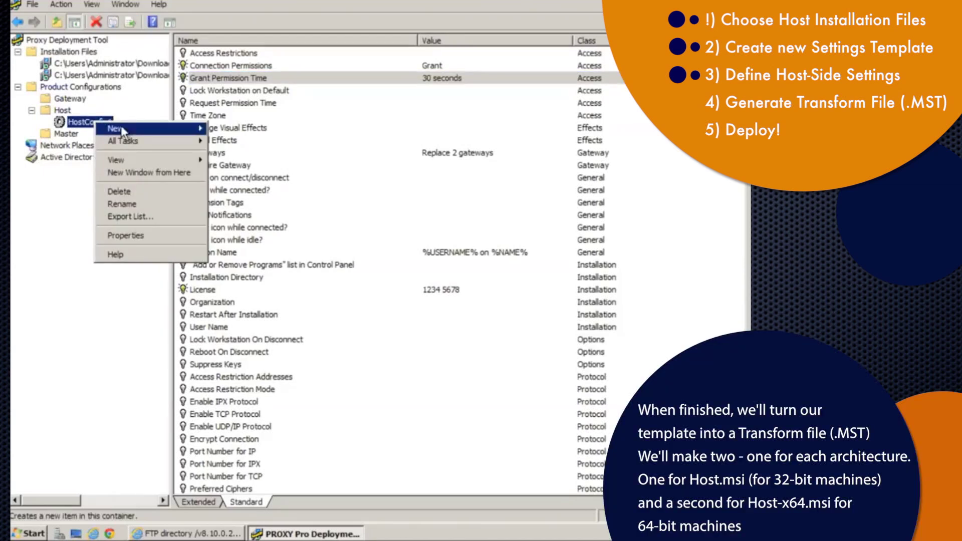
mouse_move(136, 131)
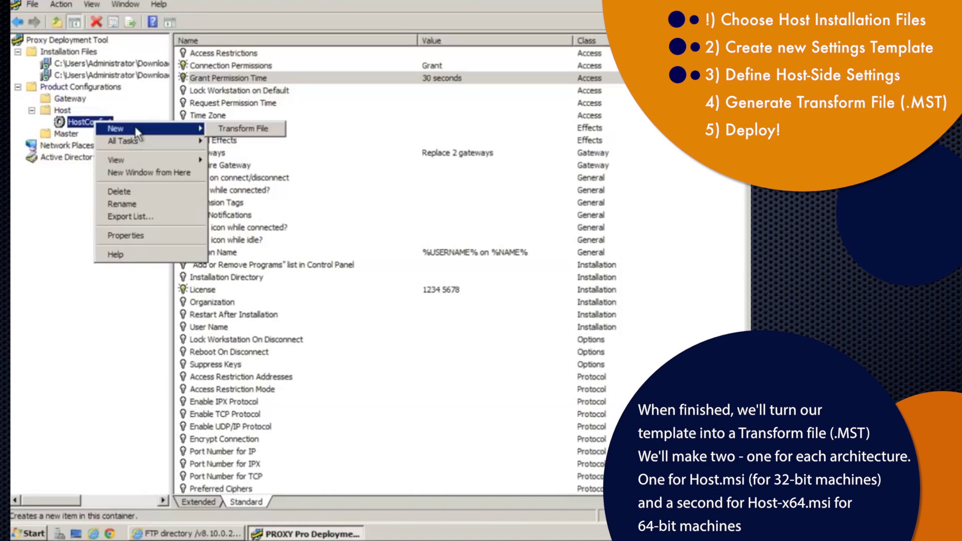
click(227, 130)
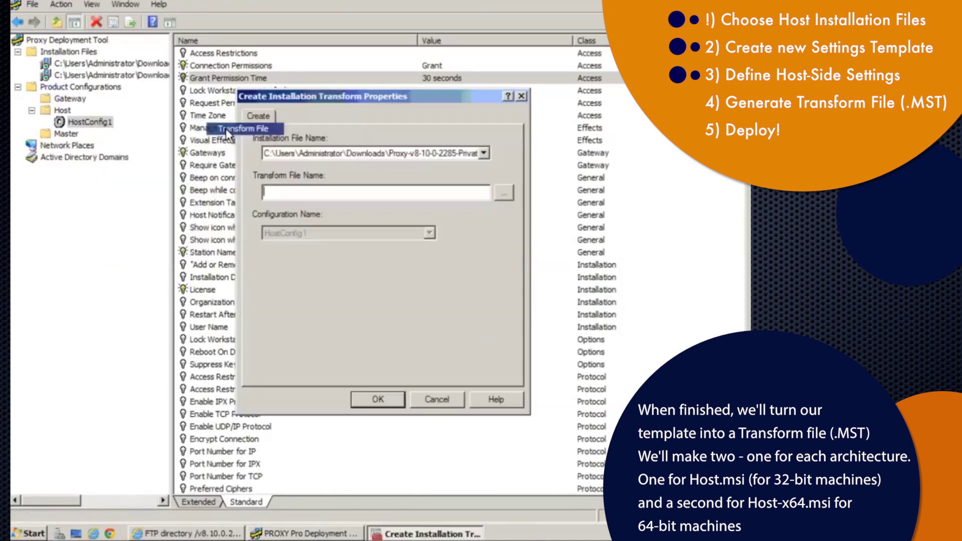
click(484, 153)
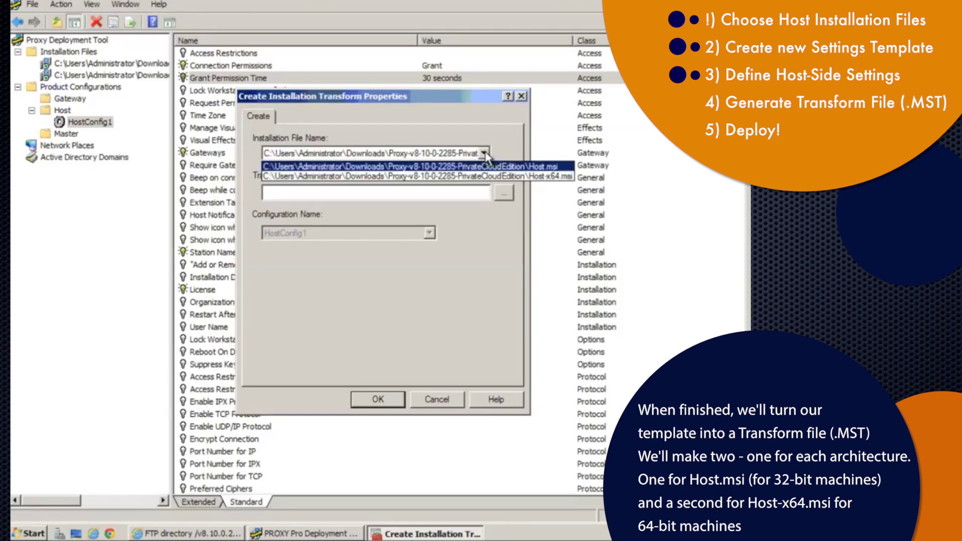
click(490, 166)
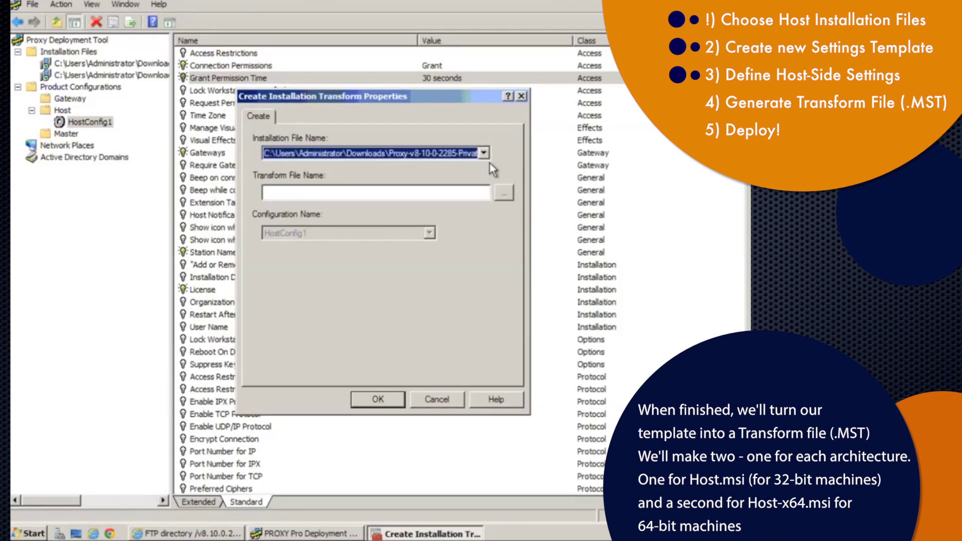
click(439, 191)
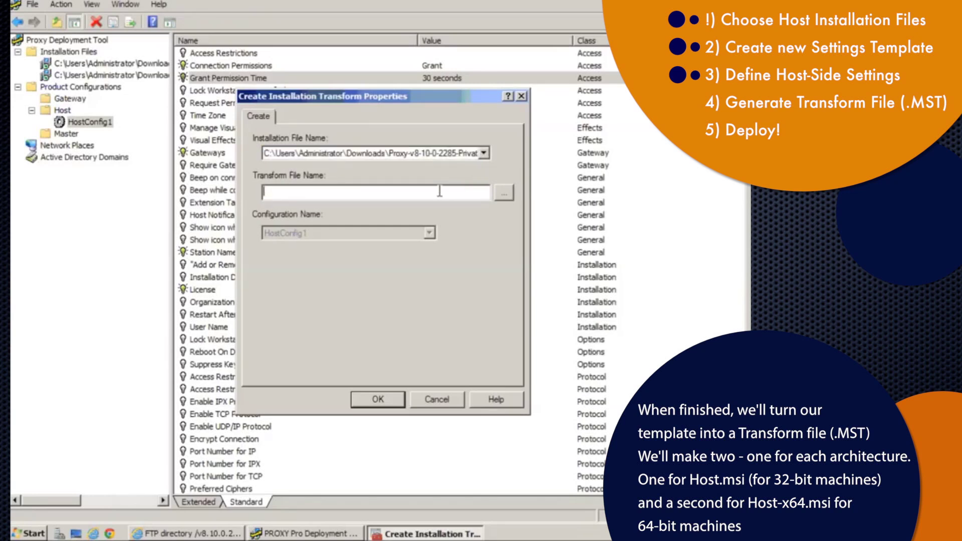
text(Host32)
click(381, 394)
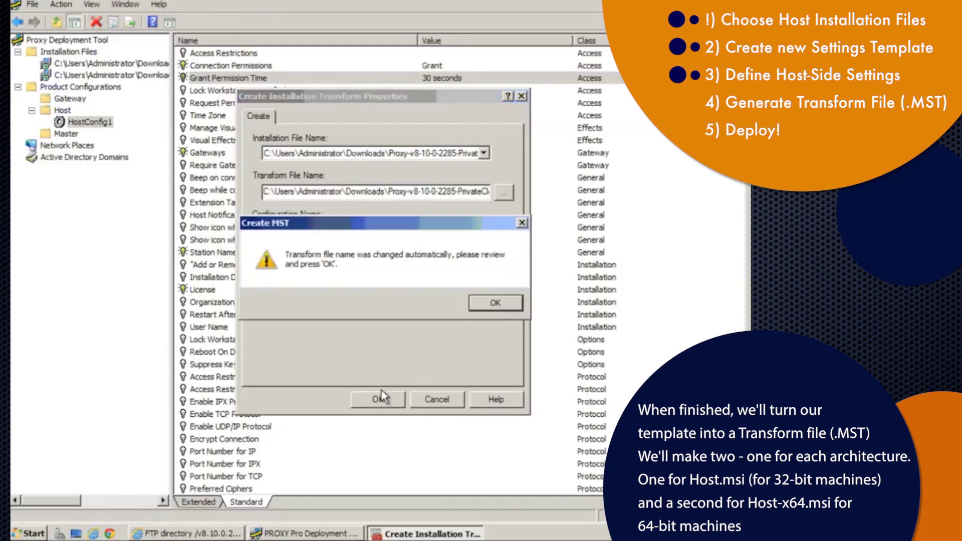
click(492, 304)
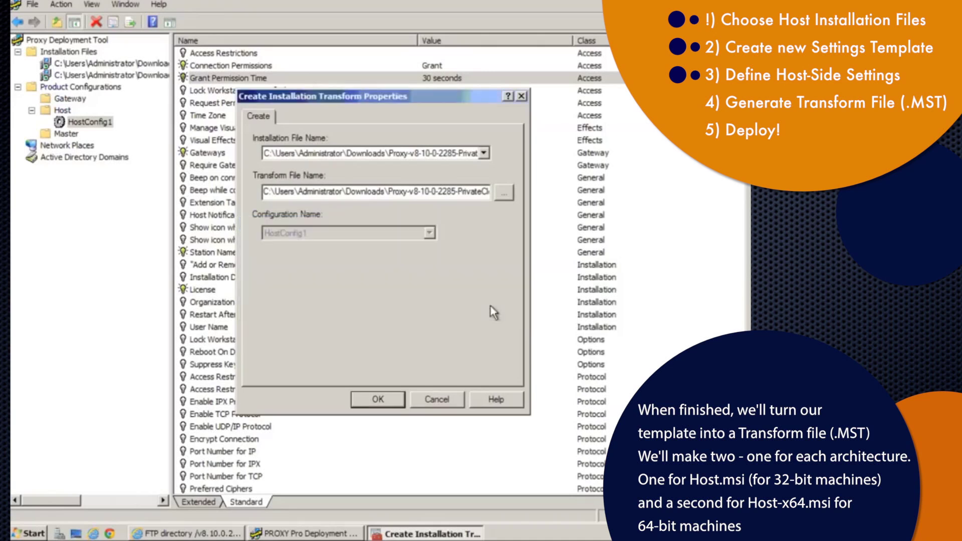
click(385, 401)
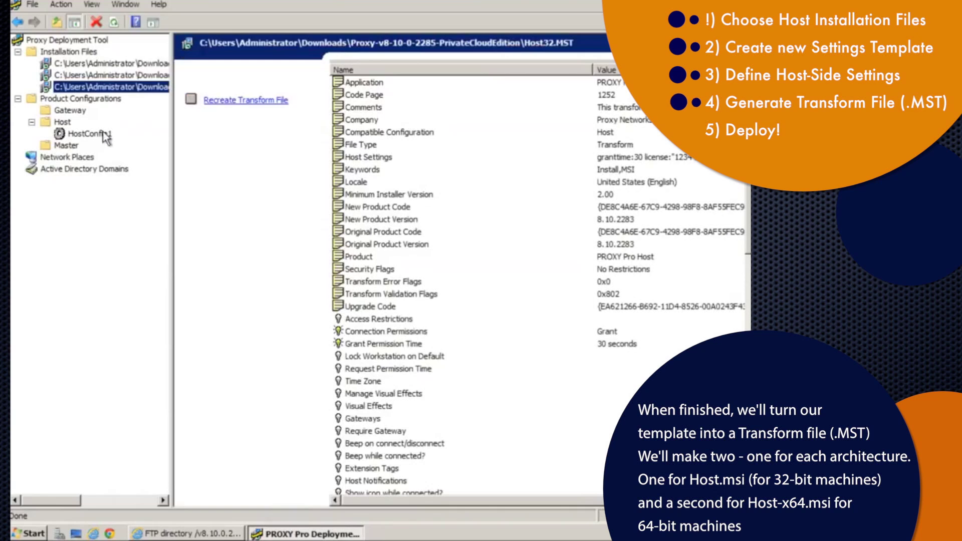
Start a Host64 transform from HostConfig1 for Host-x64.msi, accepting the corrected file name
right_click(89, 134)
mouse_move(151, 139)
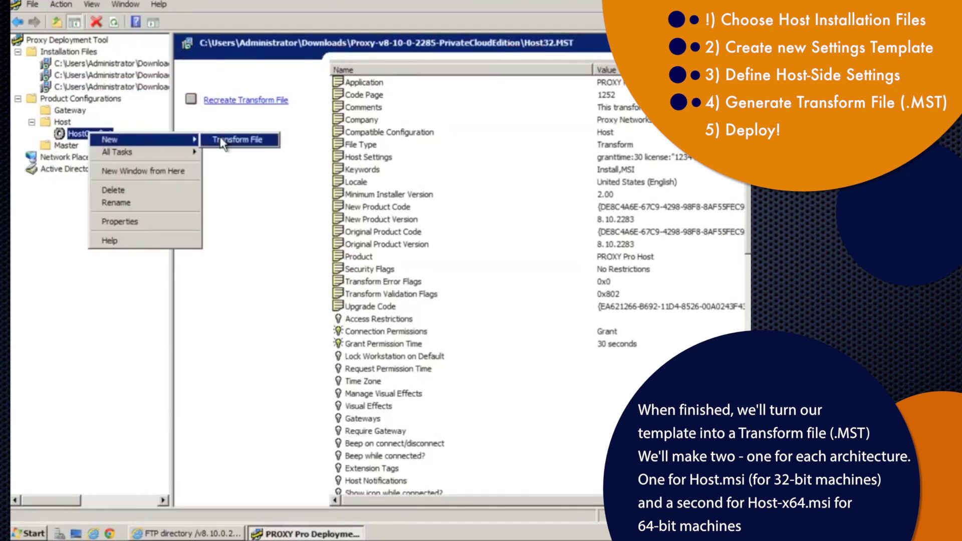
click(234, 139)
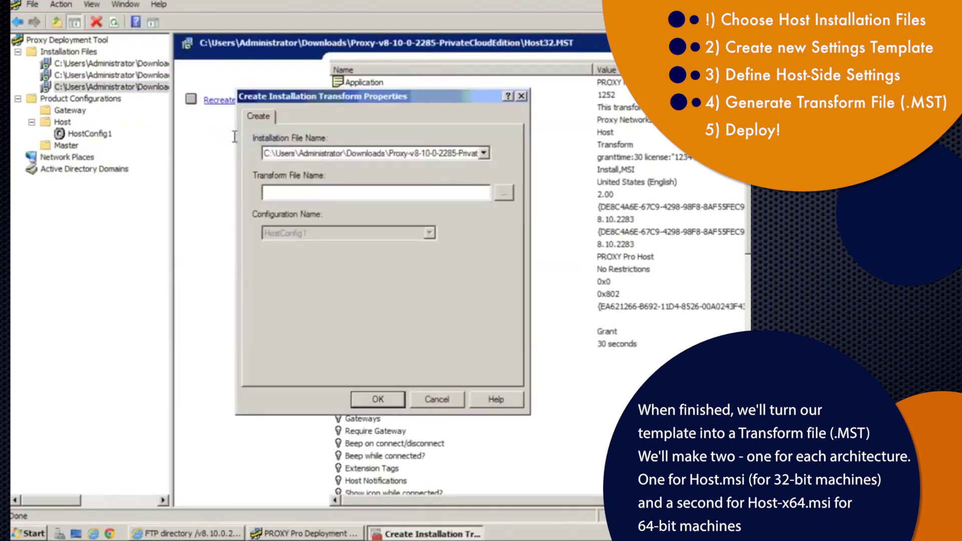
click(364, 155)
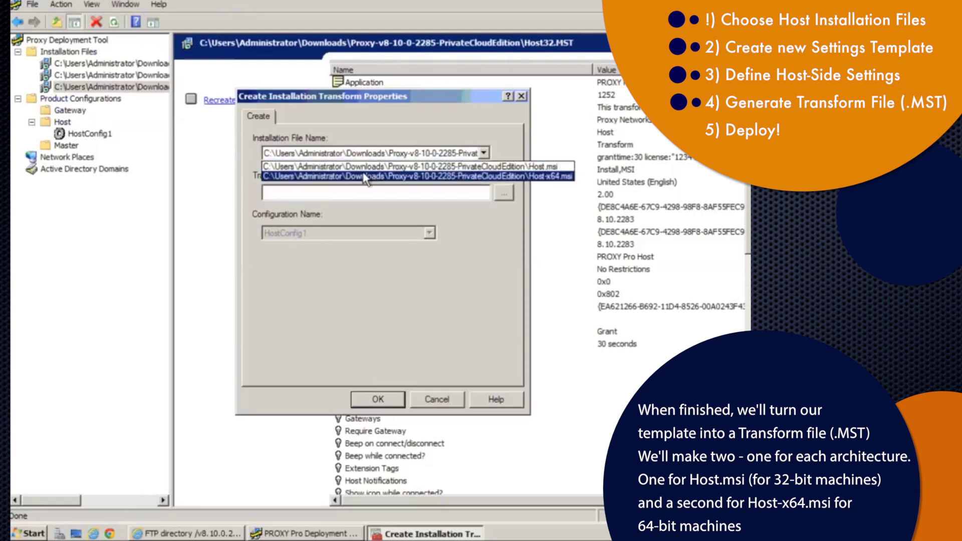
click(364, 176)
click(362, 190)
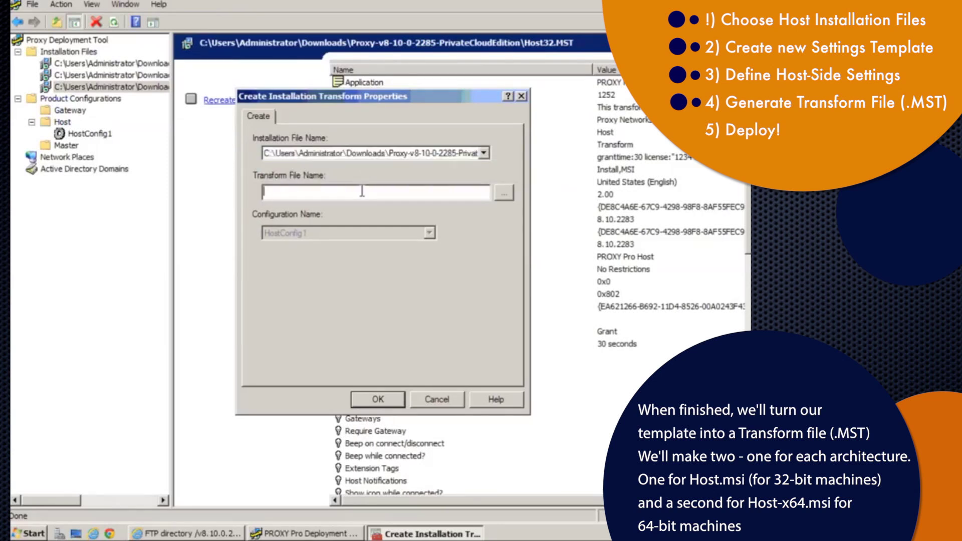
text(Host64)
click(378, 400)
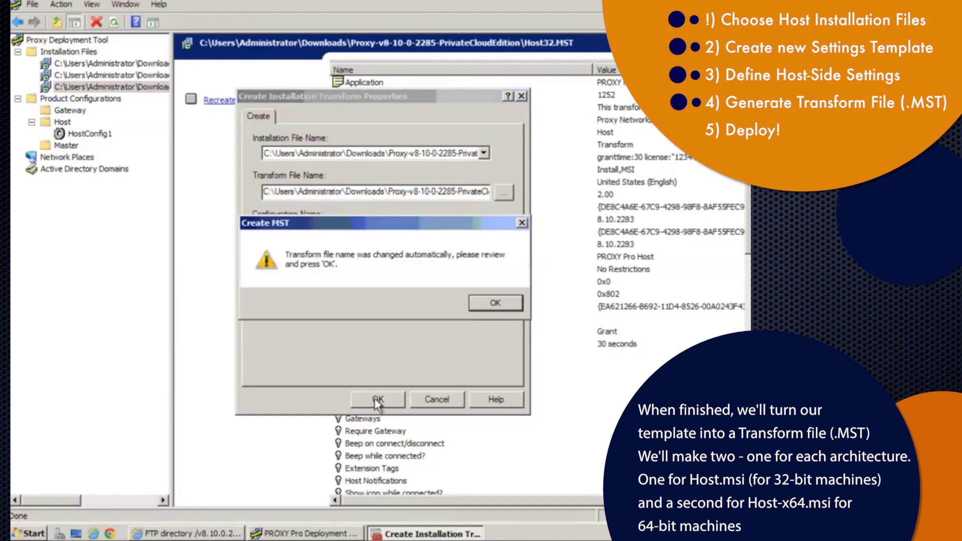
click(487, 302)
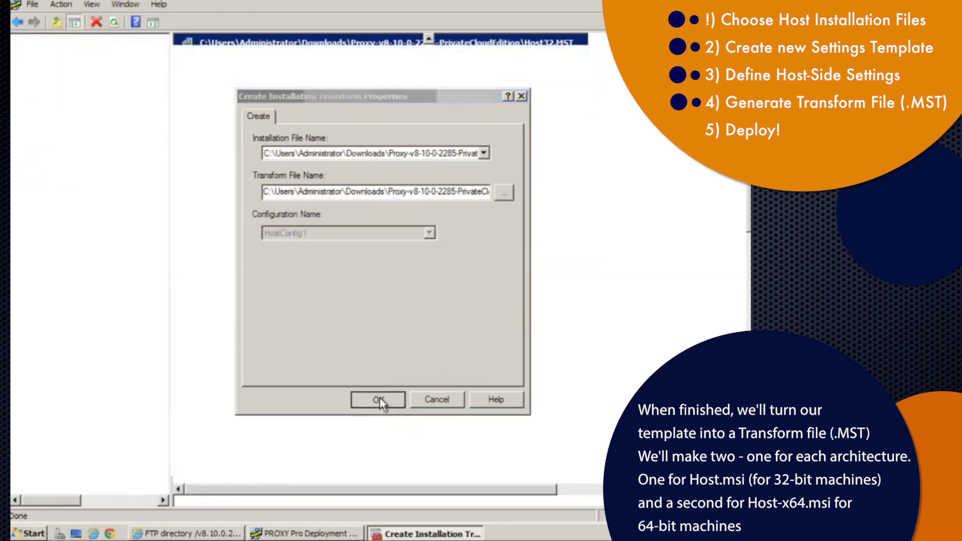
Widen the tree pane to reveal the full paths of the four installation files
drag(173, 186, 463, 175)
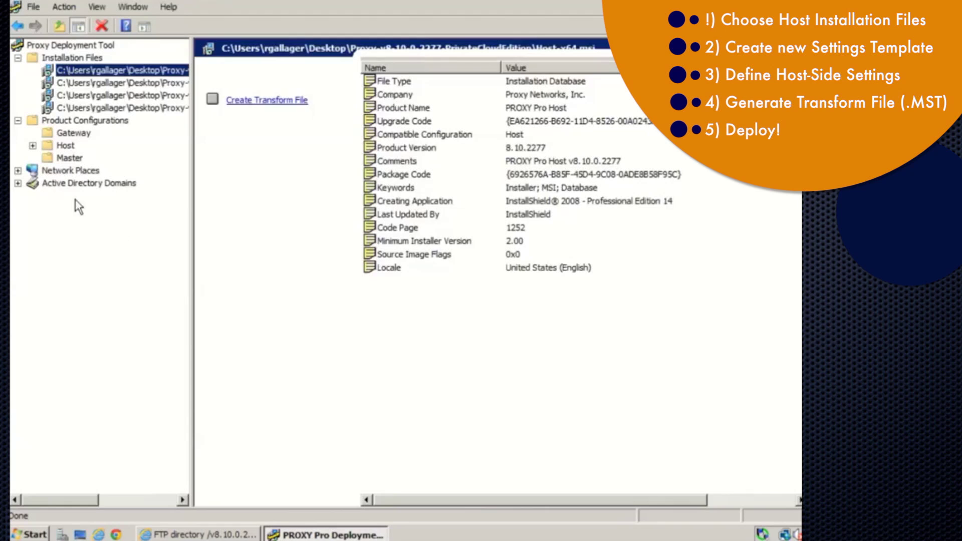
click(49, 187)
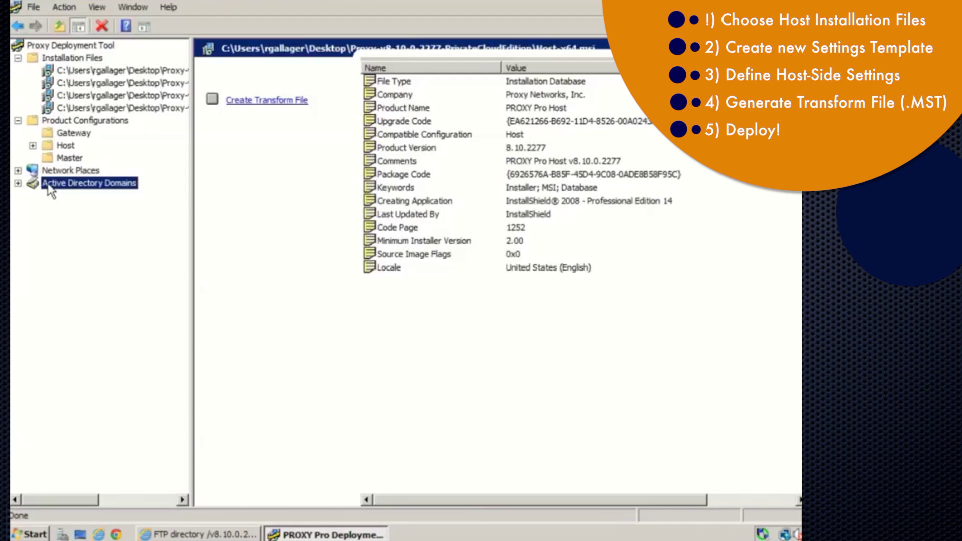
Refresh the local domains and expand Active Directory Domains
right_click(47, 183)
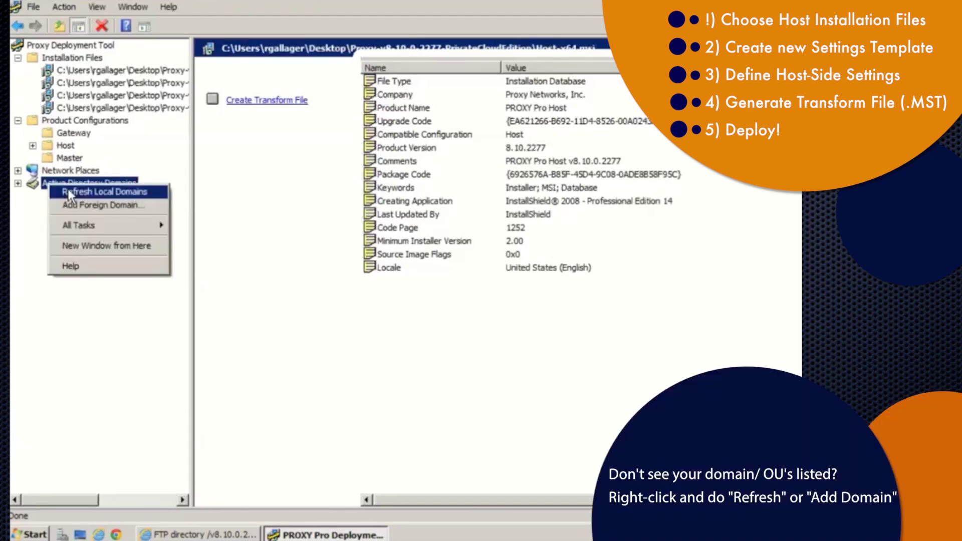
click(40, 200)
click(18, 184)
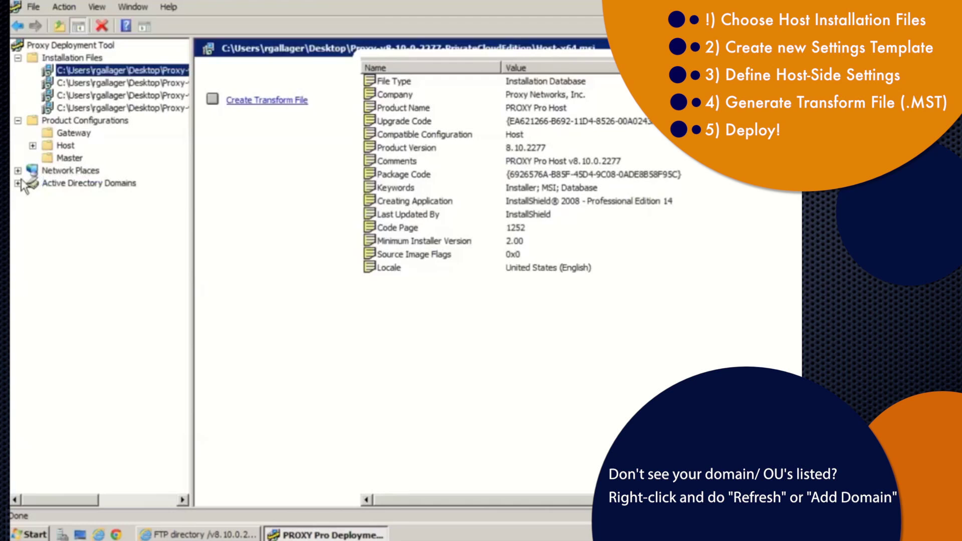
Refresh the domain's organizational units and computers, then expand the first OU's computers
right_click(83, 211)
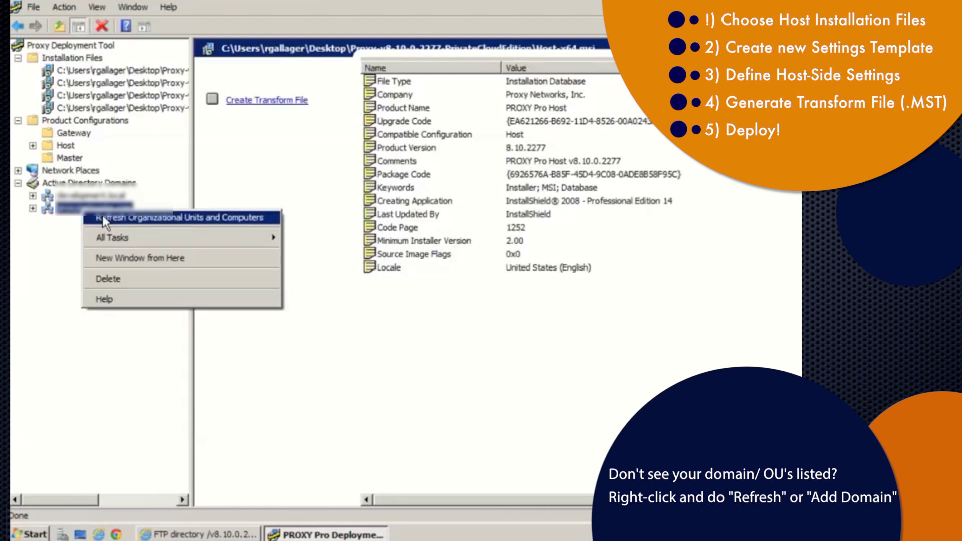
click(25, 236)
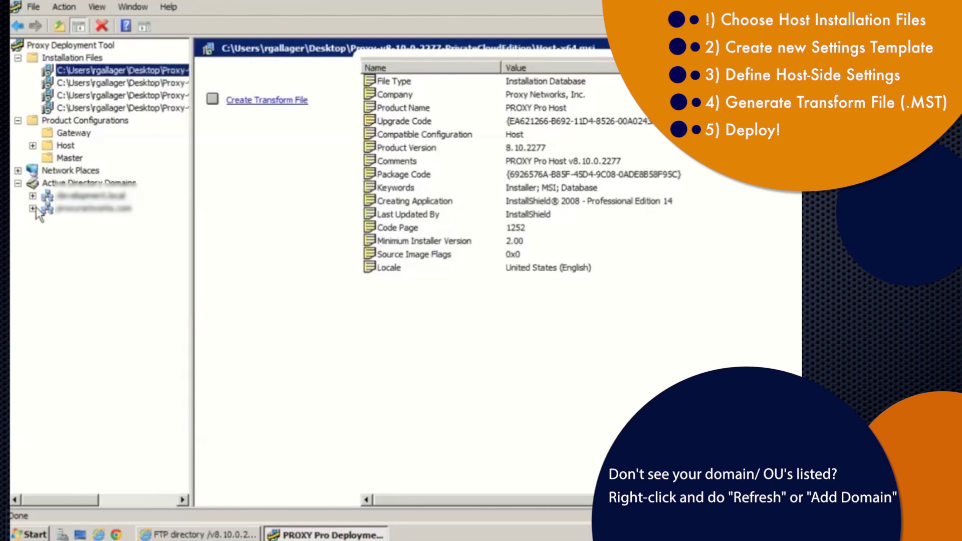
click(32, 209)
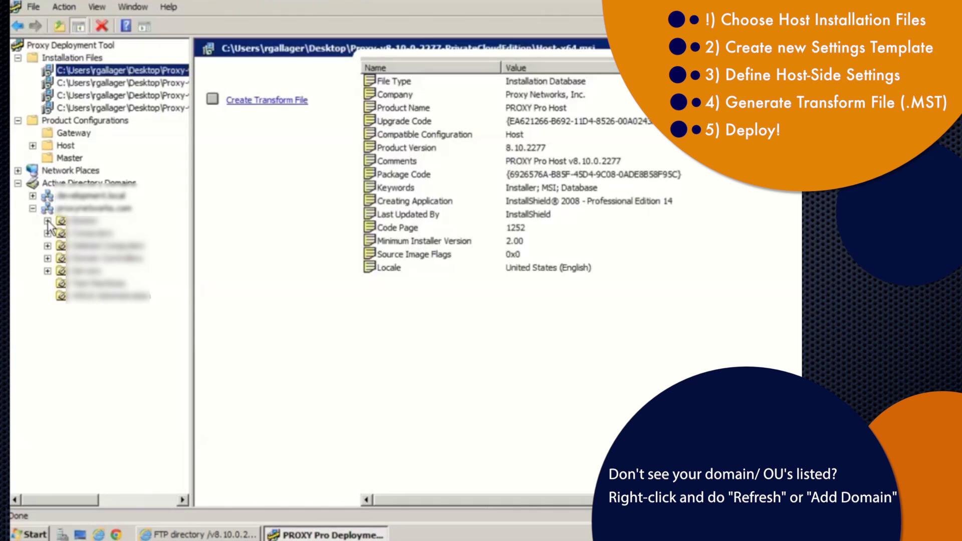
click(47, 222)
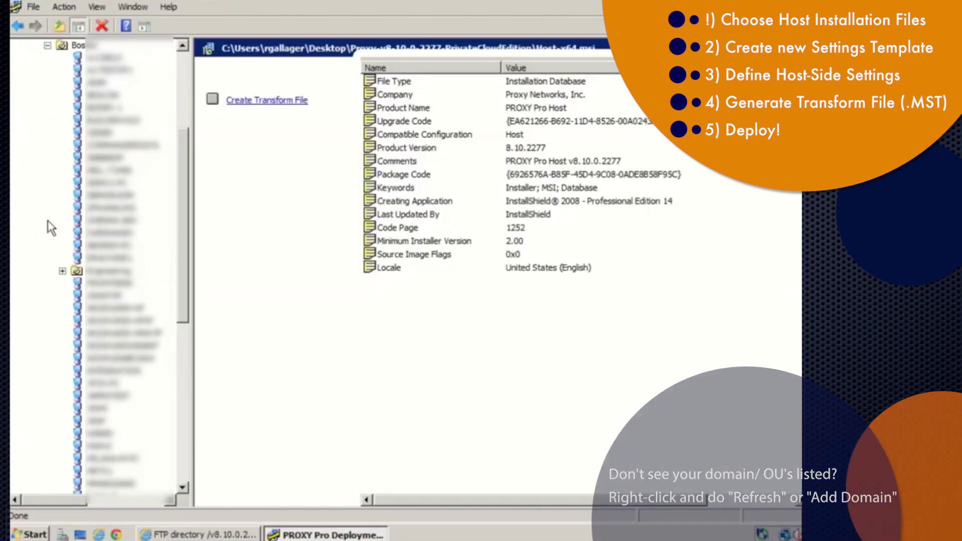
drag(189, 271, 155, 384)
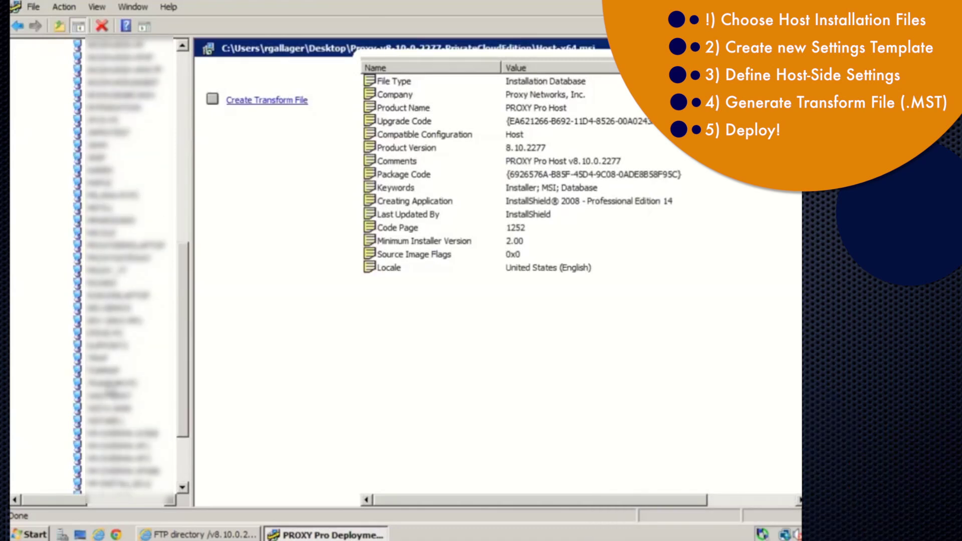
right_click(113, 384)
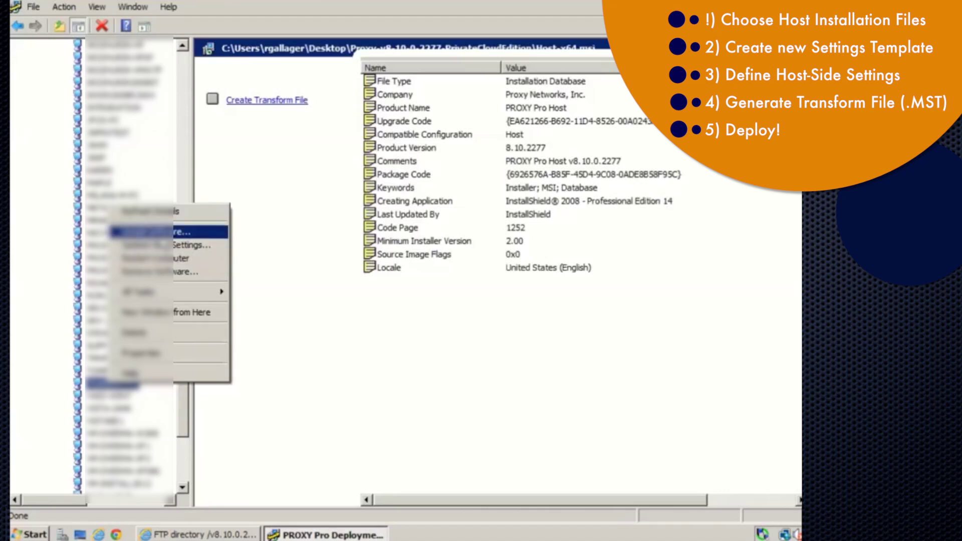
Install Host-x64.msi with the Host64.MST transform on the computer, without restarting afterwards
click(160, 233)
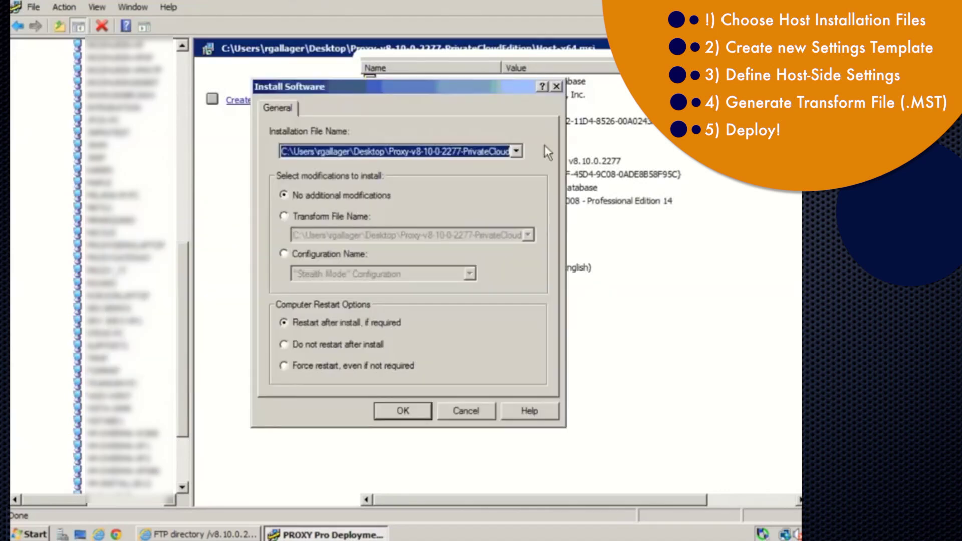
click(516, 152)
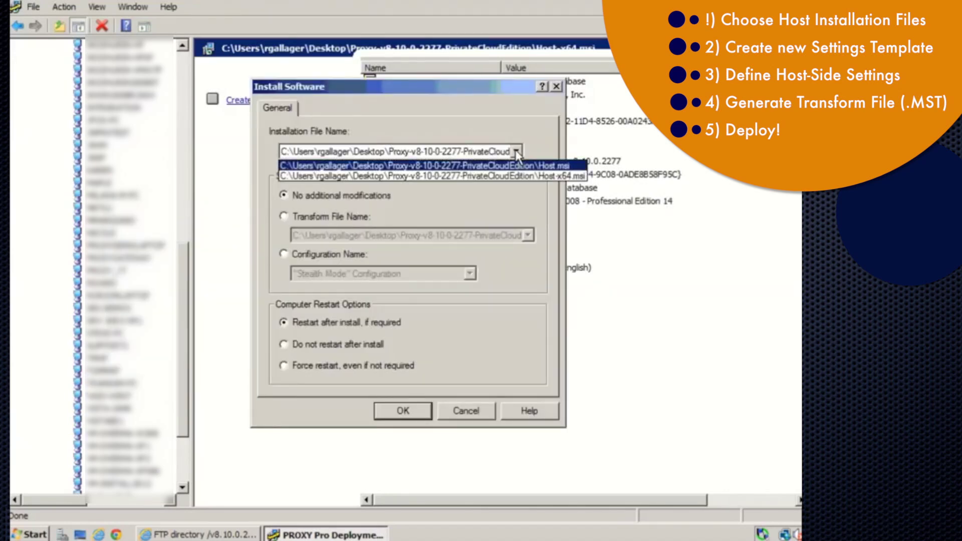
click(517, 175)
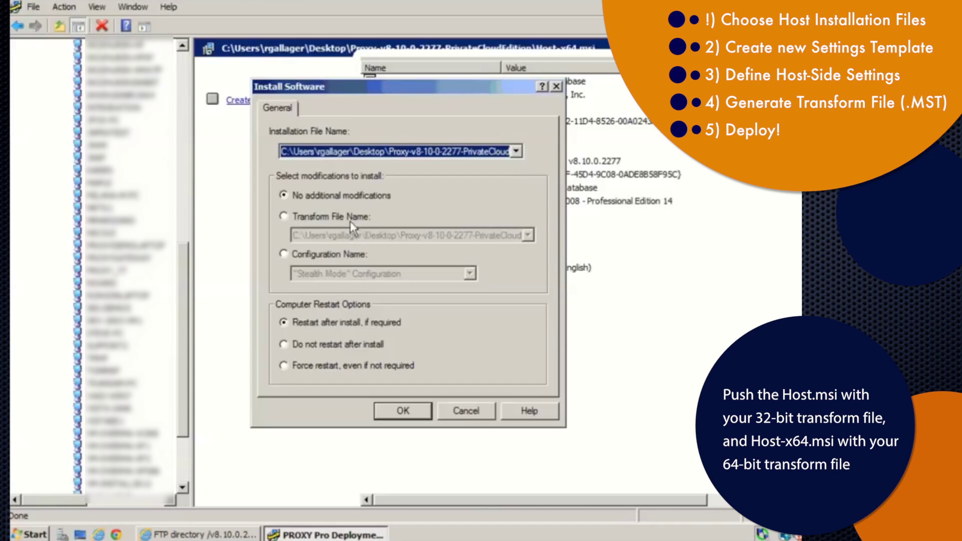
click(331, 216)
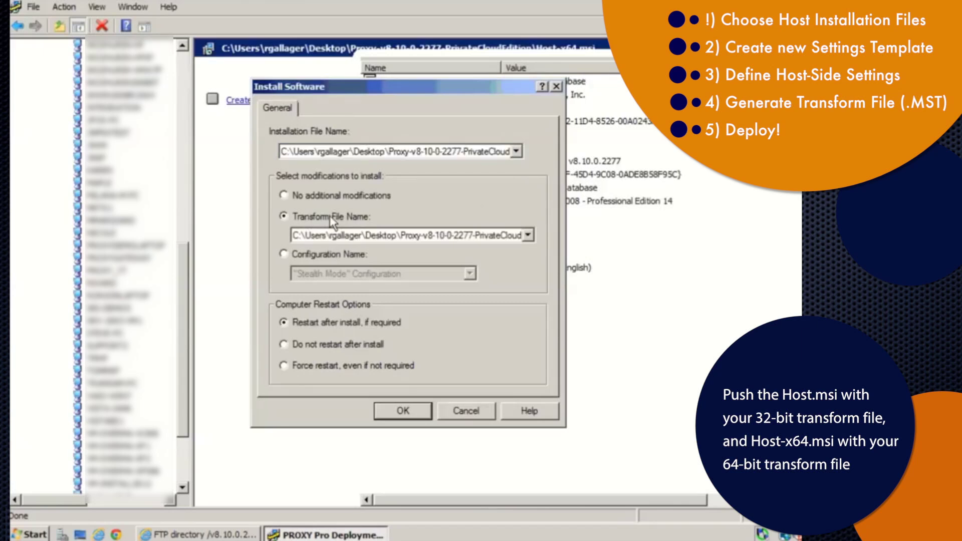
click(474, 237)
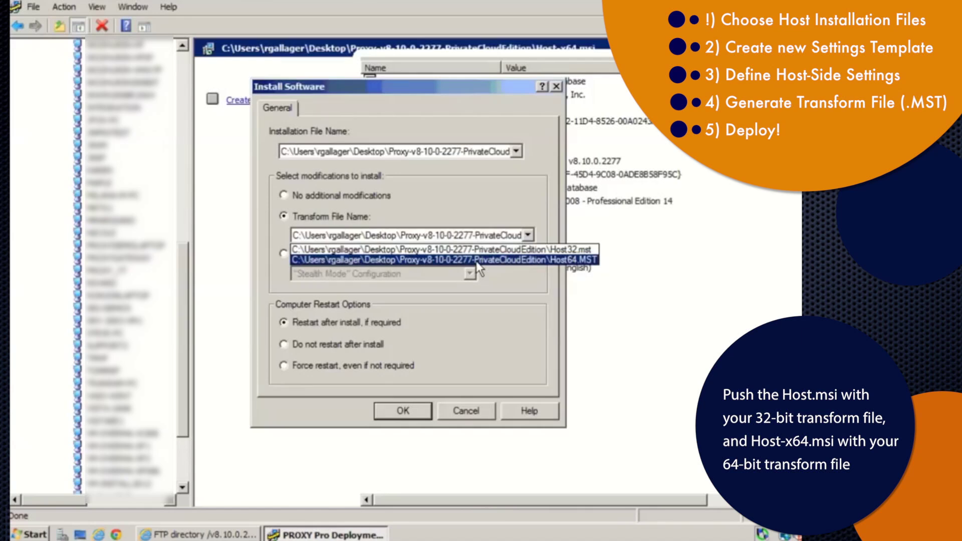
click(476, 260)
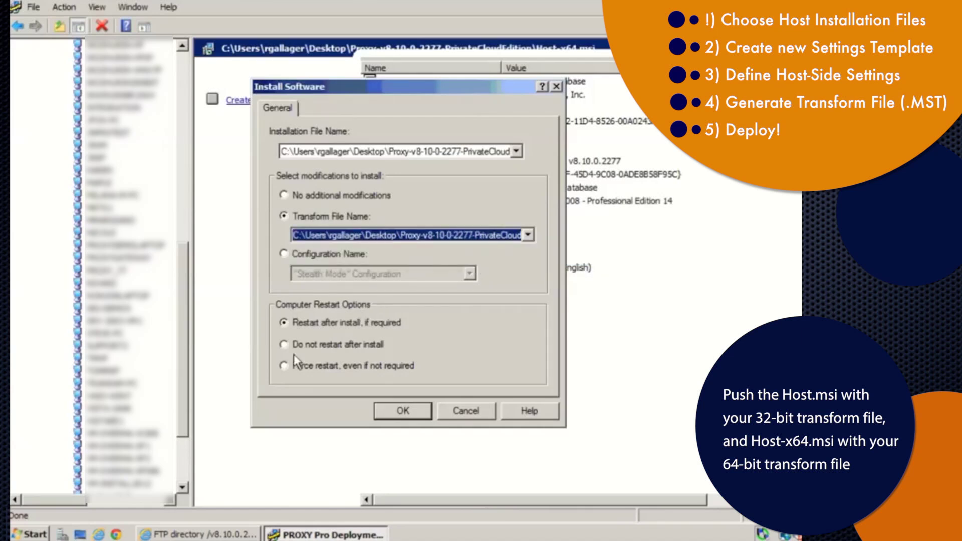
click(284, 345)
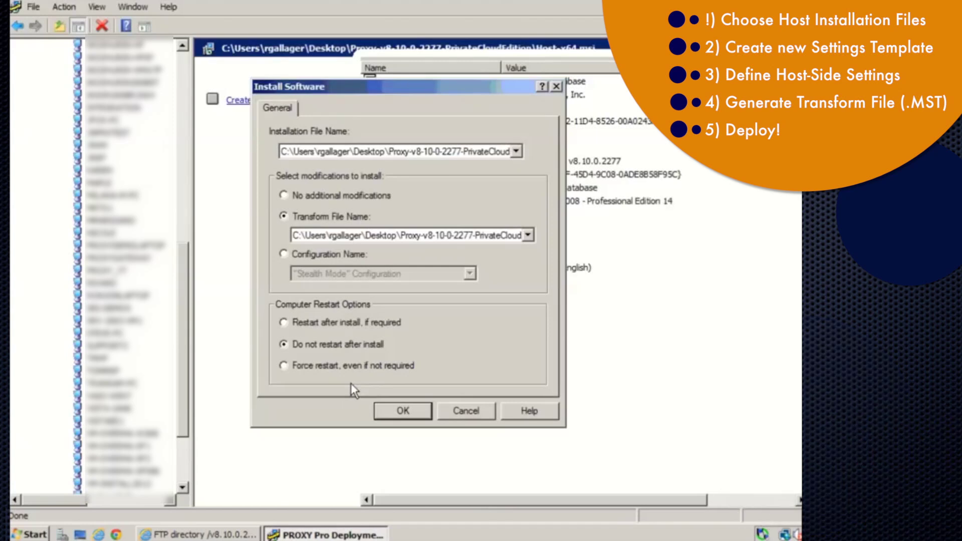
click(401, 409)
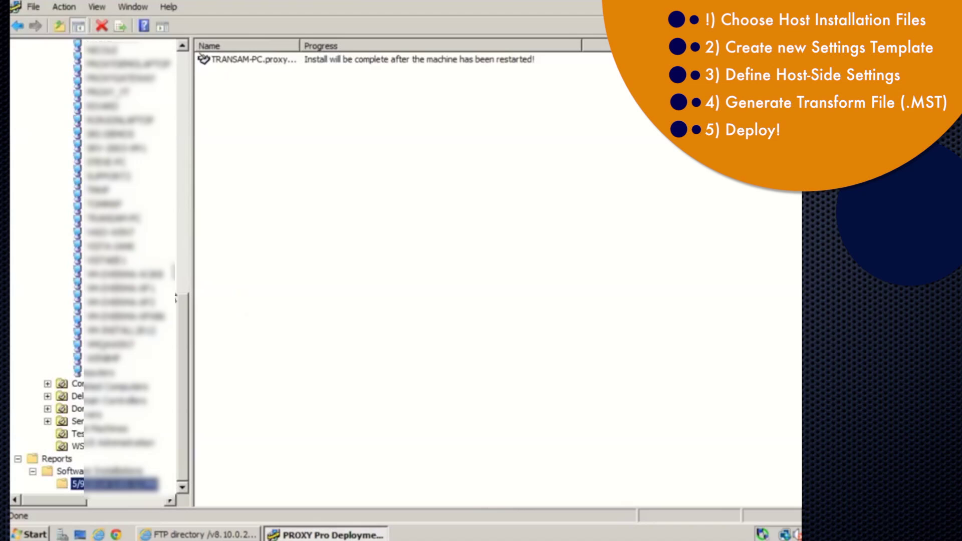
Confirm the Host install report, then show an organizational unit's contents in the domain tree
click(182, 272)
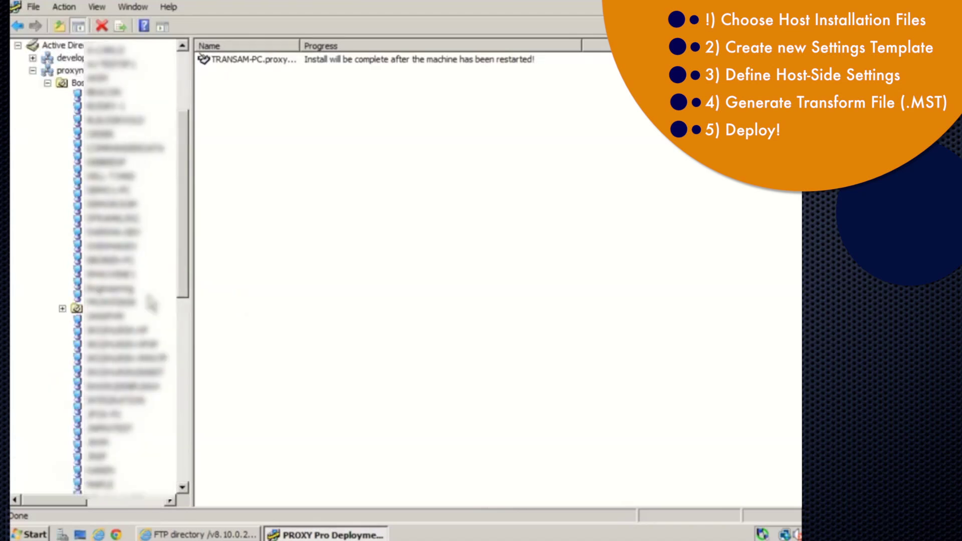
click(109, 289)
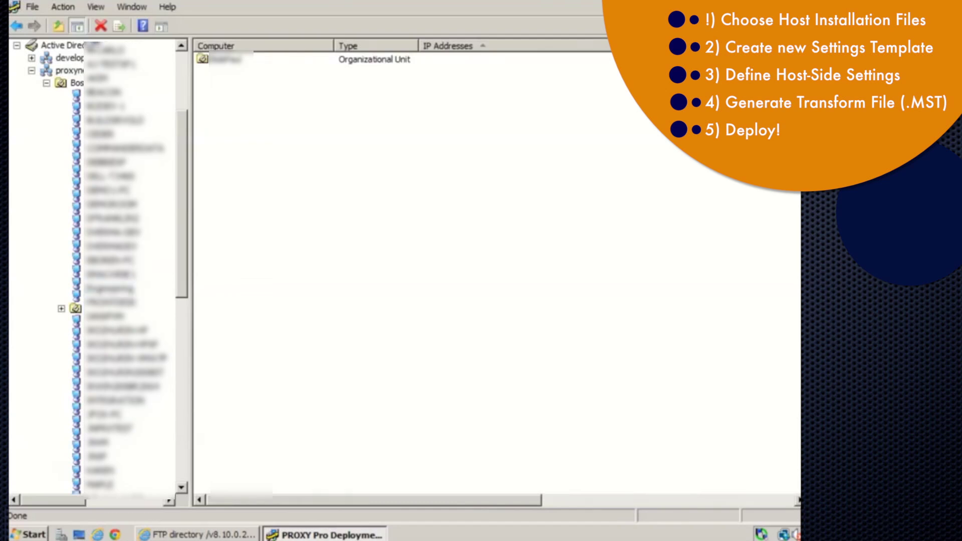
Select all computers in the first organizational unit and open Install Software for them
click(76, 83)
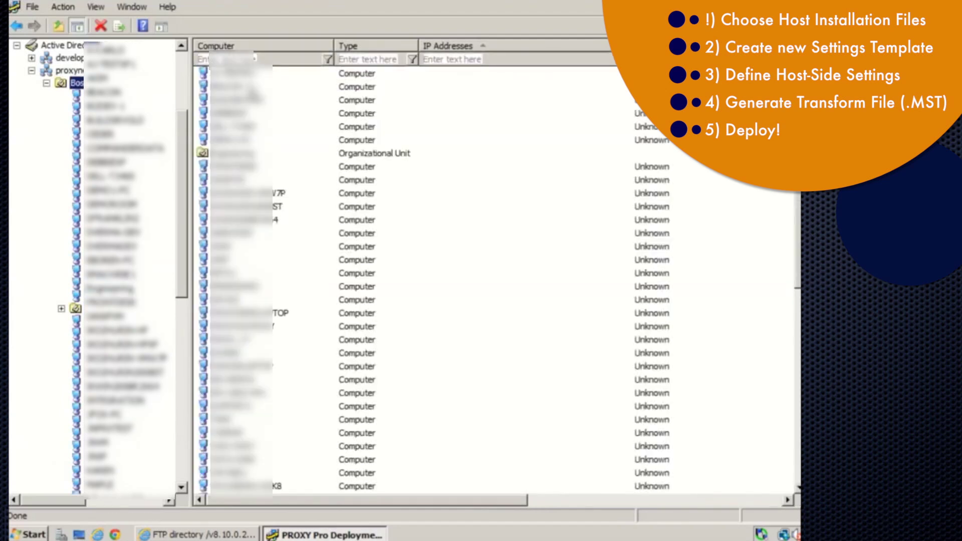
click(253, 88)
key(ctrl+a)
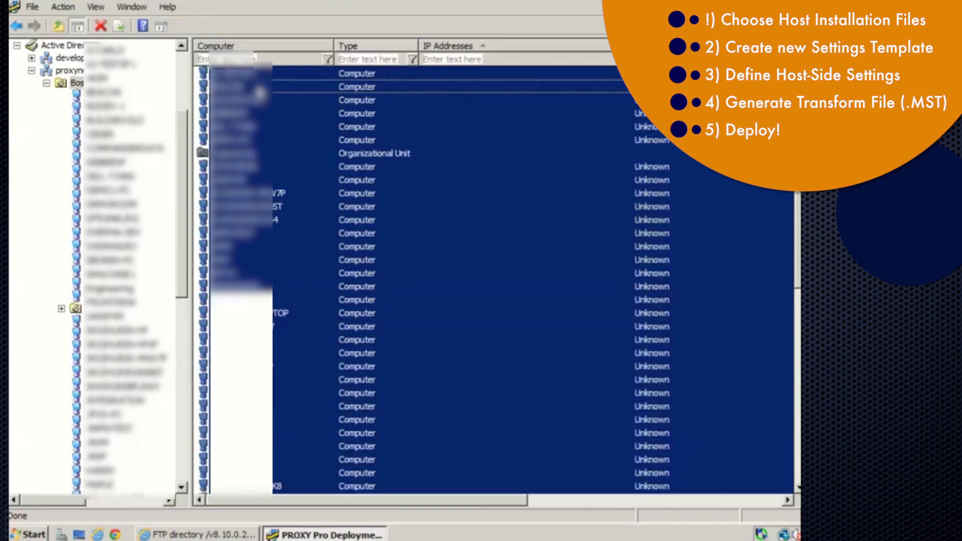
right_click(259, 92)
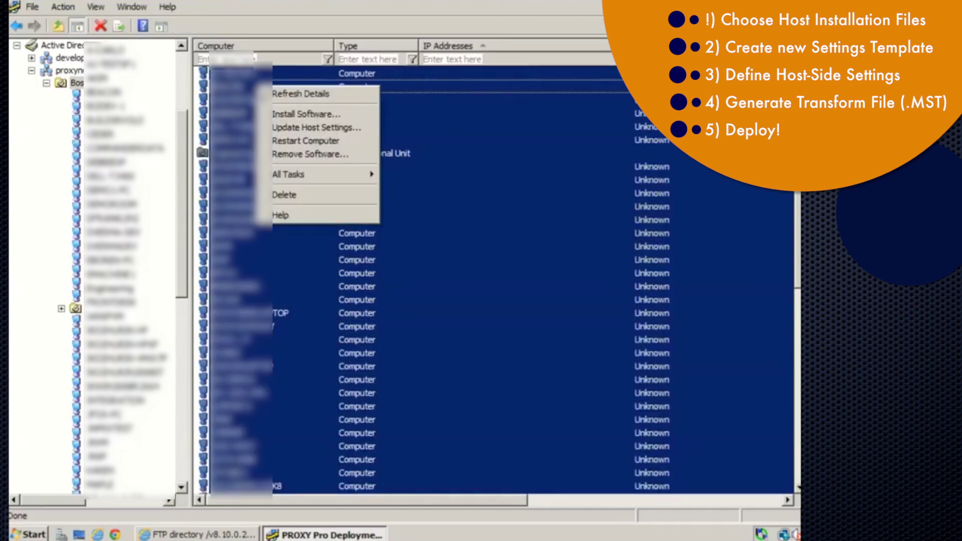
click(299, 114)
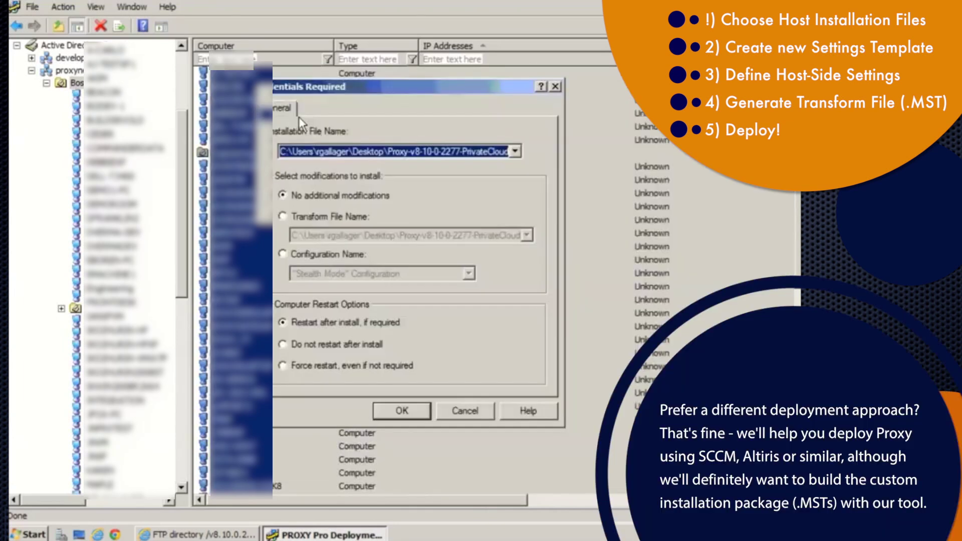